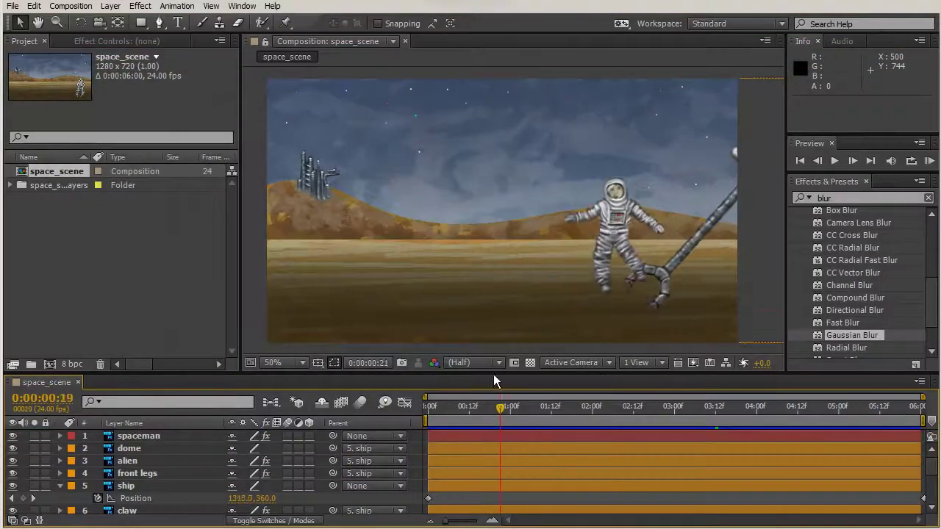
Step: Preview the ship's arrival, then collapse the ship and back leg layer properties
{"action": "left_click_drag", "start_coordinate": [493, 374], "coordinate": [424, 308]}
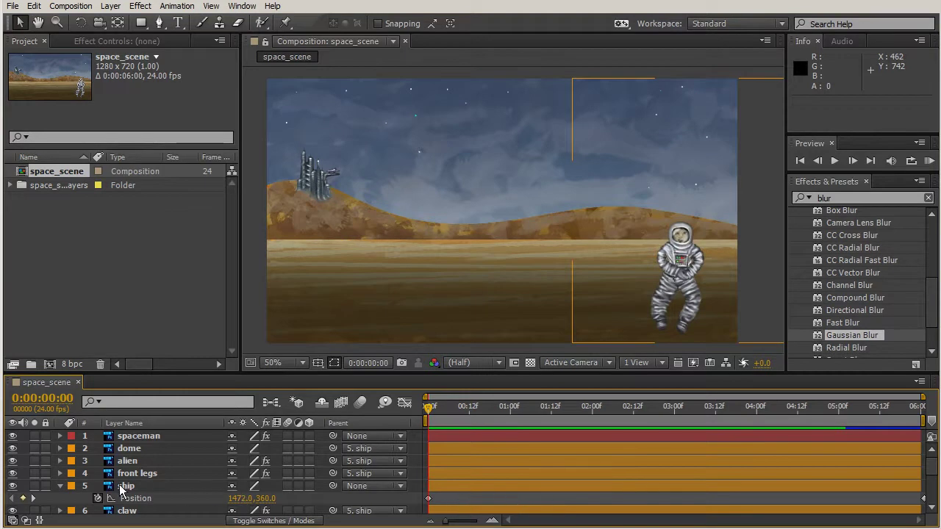
{"action": "left_click", "coordinate": [58, 486]}
{"action": "scroll", "coordinate": [127, 487], "scroll_direction": "down", "scroll_amount": 3}
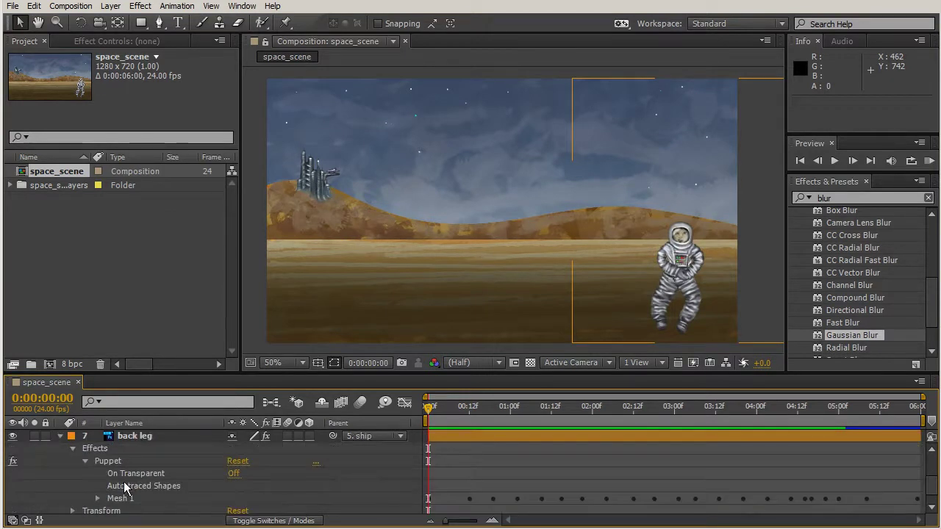
{"action": "left_click", "coordinate": [61, 436]}
{"action": "scroll", "coordinate": [218, 483], "scroll_direction": "up", "scroll_amount": 1}
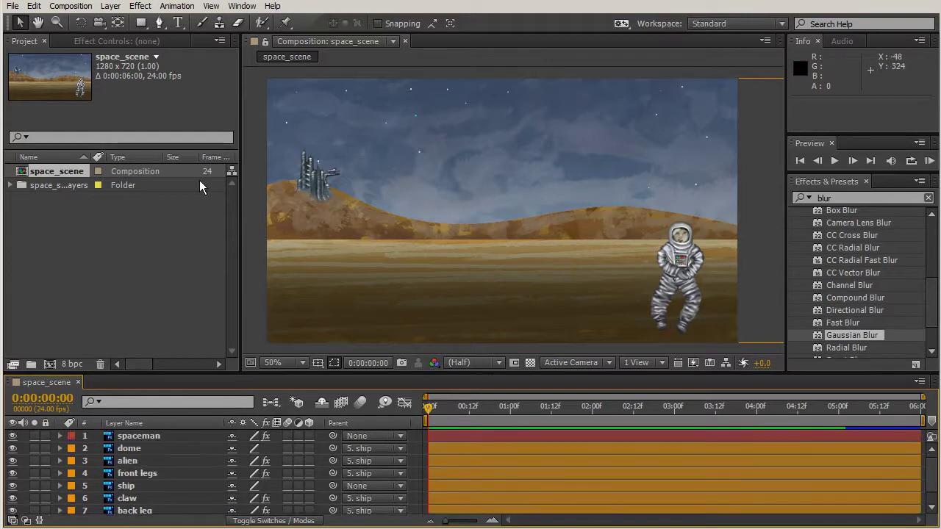
Step: At 100% zoom, draw a closed Bezier ellipse beside the spaceman's feet and reshape its ends
{"action": "left_click", "coordinate": [159, 23]}
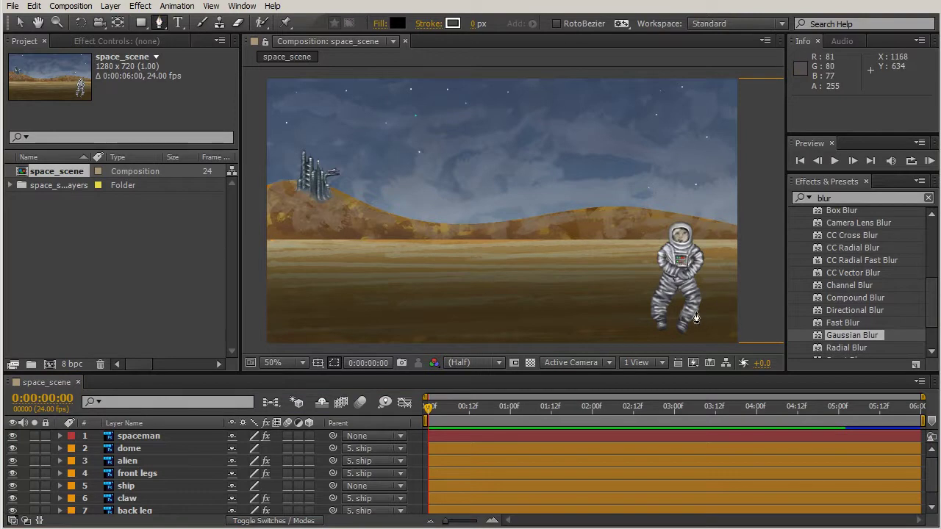
{"action": "key", "text": "period"}
{"action": "left_click_drag", "start_coordinate": [705, 316], "coordinate": [527, 145]}
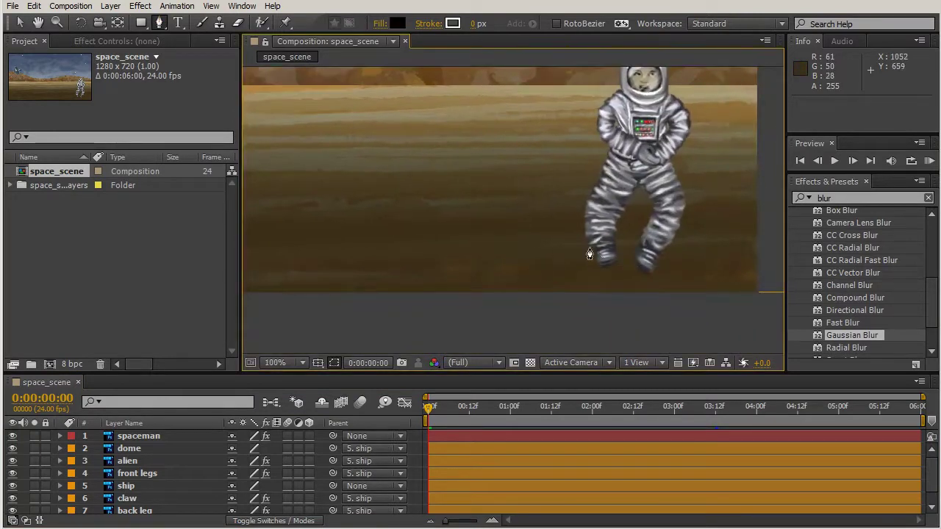
{"action": "left_click", "coordinate": [627, 247]}
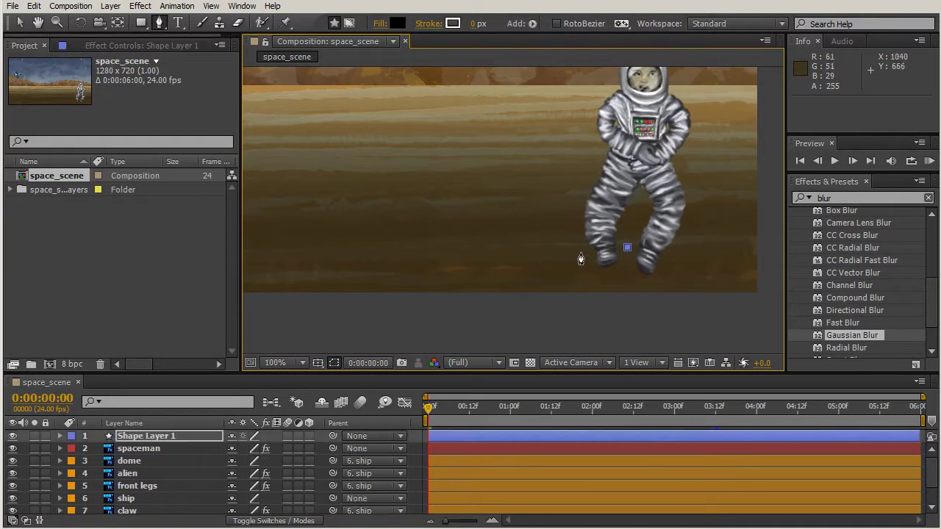
{"action": "left_click_drag", "start_coordinate": [568, 261], "coordinate": [699, 260]}
{"action": "left_click", "coordinate": [627, 247]}
{"action": "left_click_drag", "start_coordinate": [627, 272], "coordinate": [629, 277]}
{"action": "left_click_drag", "start_coordinate": [568, 262], "coordinate": [567, 267]}
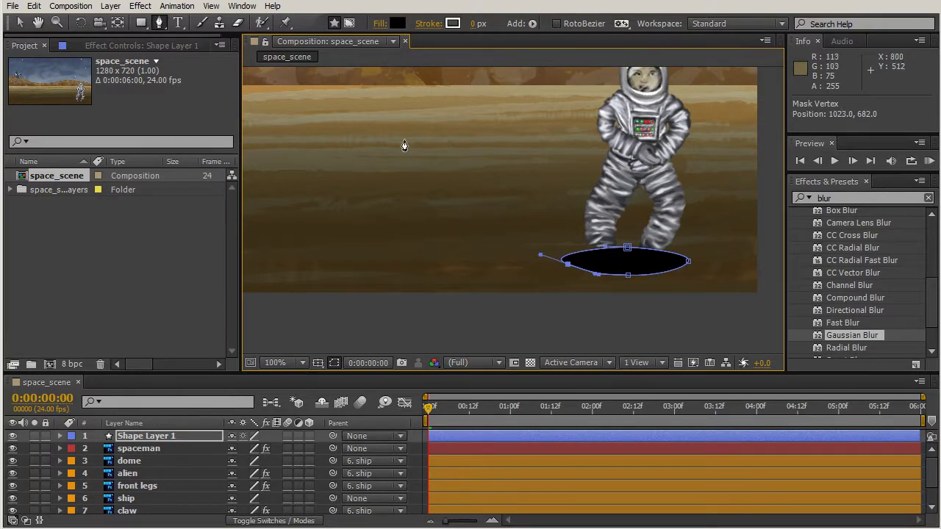
Step: Shift the whole shadow ellipse slightly right so it sits under the feet
{"action": "left_click", "coordinate": [20, 22]}
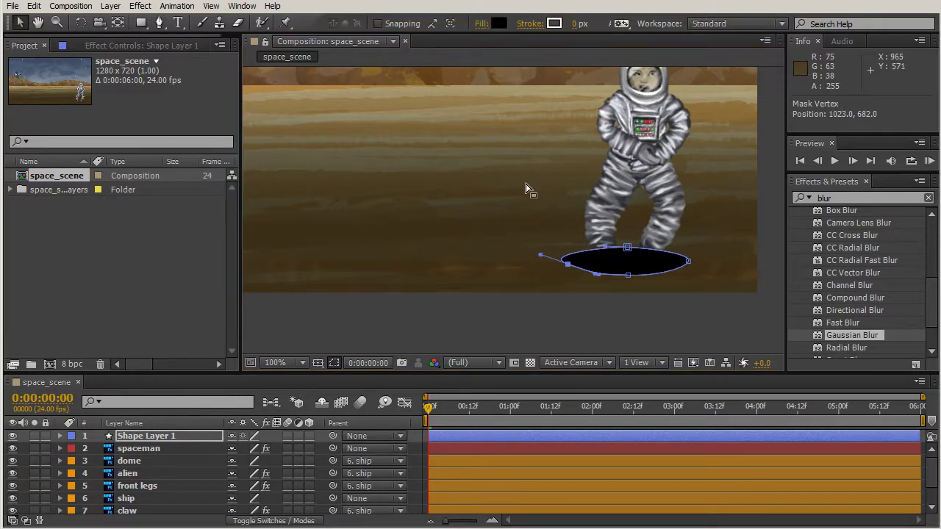
{"action": "double_click", "coordinate": [617, 263]}
{"action": "left_click_drag", "start_coordinate": [623, 264], "coordinate": [631, 274]}
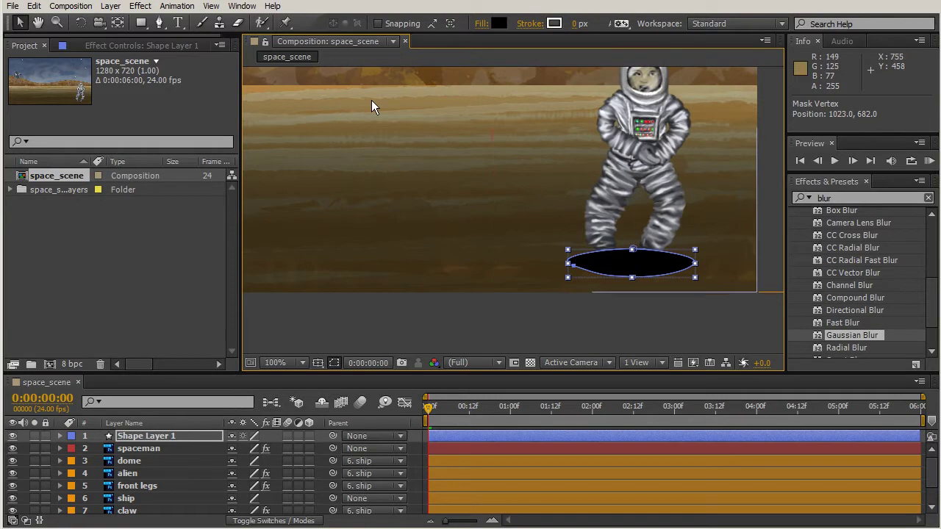
Step: Place puppet pins on the left and right ends of the shadow ellipse
{"action": "left_click", "coordinate": [286, 23]}
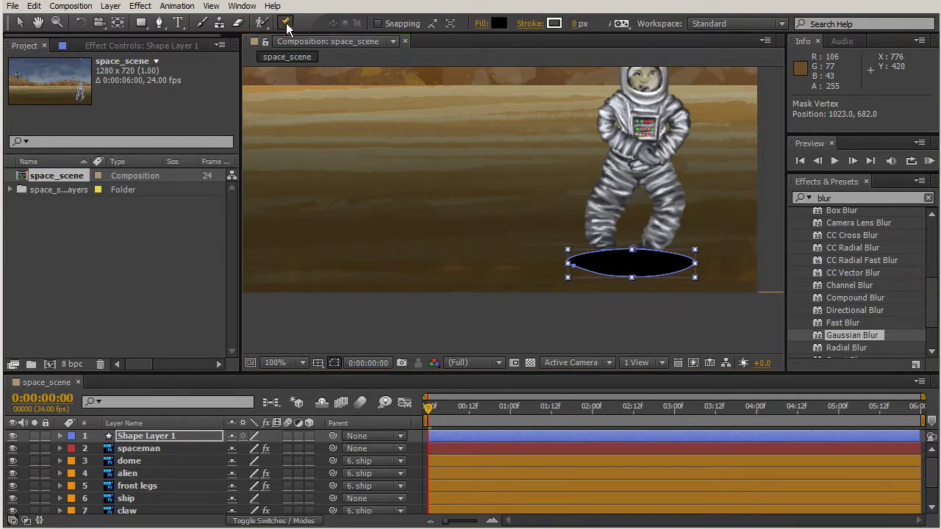
{"action": "left_click", "coordinate": [588, 259]}
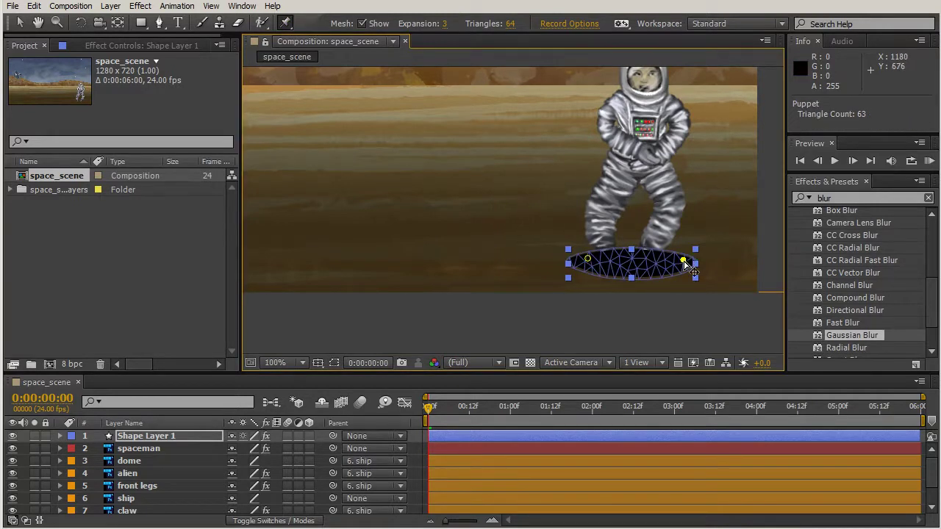
{"action": "left_click", "coordinate": [682, 261]}
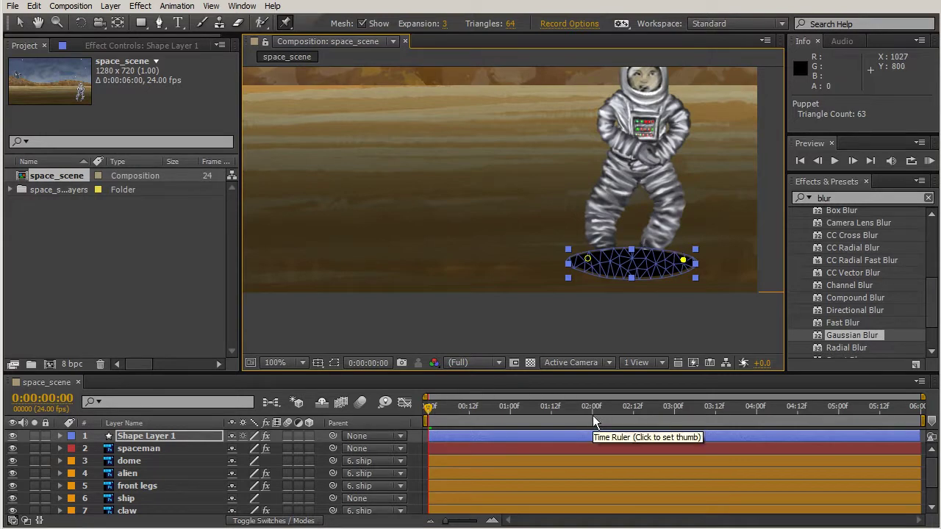
Step: Drop composition markers at about 2 s, 6 s and near the start of the time ruler
{"action": "left_click_drag", "start_coordinate": [931, 421], "coordinate": [621, 415]}
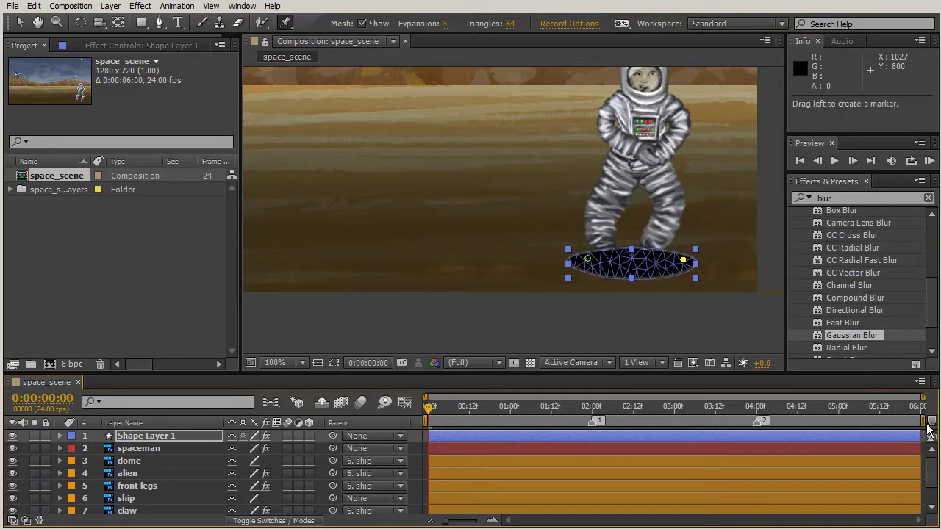
{"action": "left_click_drag", "start_coordinate": [928, 424], "coordinate": [921, 429]}
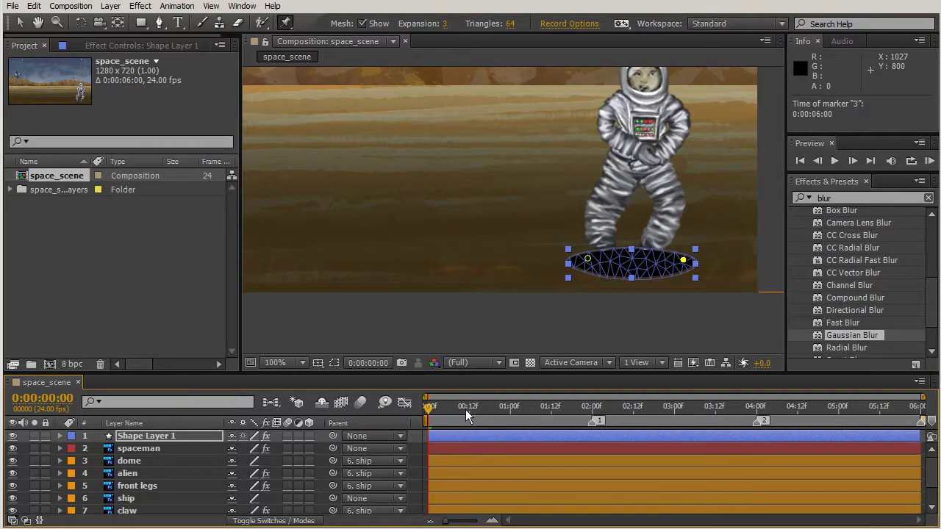
{"action": "left_click_drag", "start_coordinate": [928, 420], "coordinate": [450, 409]}
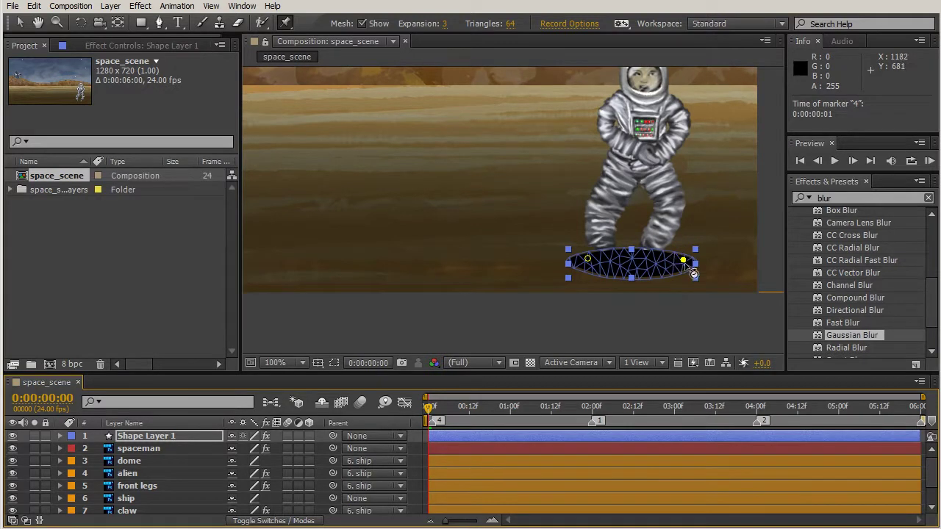
Step: Record live motion on the shadow's right-end pin across the shot, then scrub to review it
{"action": "mouse_move", "coordinate": [691, 269]}
{"action": "left_mouse_down"}
{"action": "mouse_move", "coordinate": [628, 266]}
{"action": "mouse_move", "coordinate": [703, 267]}
{"action": "mouse_move", "coordinate": [635, 277]}
{"action": "mouse_move", "coordinate": [659, 260]}
{"action": "mouse_move", "coordinate": [702, 255]}
{"action": "mouse_move", "coordinate": [620, 261]}
{"action": "mouse_move", "coordinate": [675, 255]}
{"action": "left_mouse_up"}
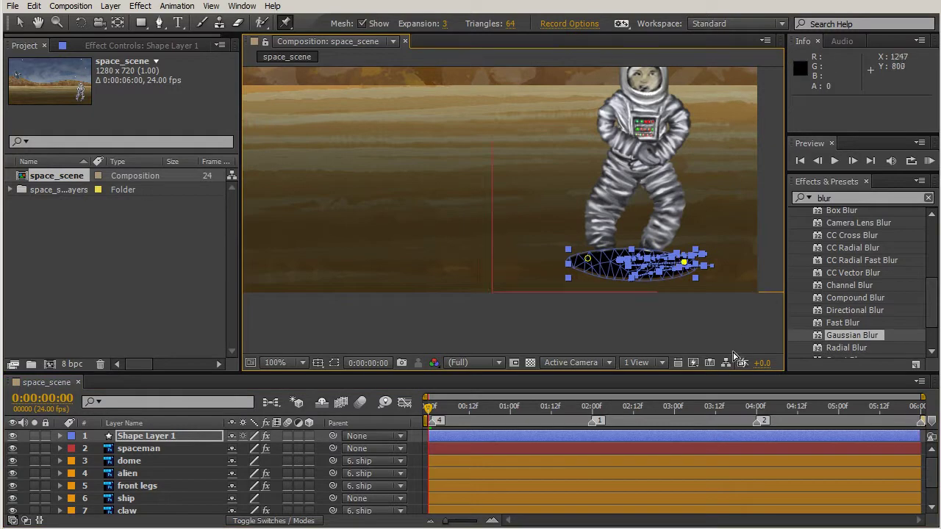
{"action": "left_click_drag", "start_coordinate": [653, 408], "coordinate": [918, 411]}
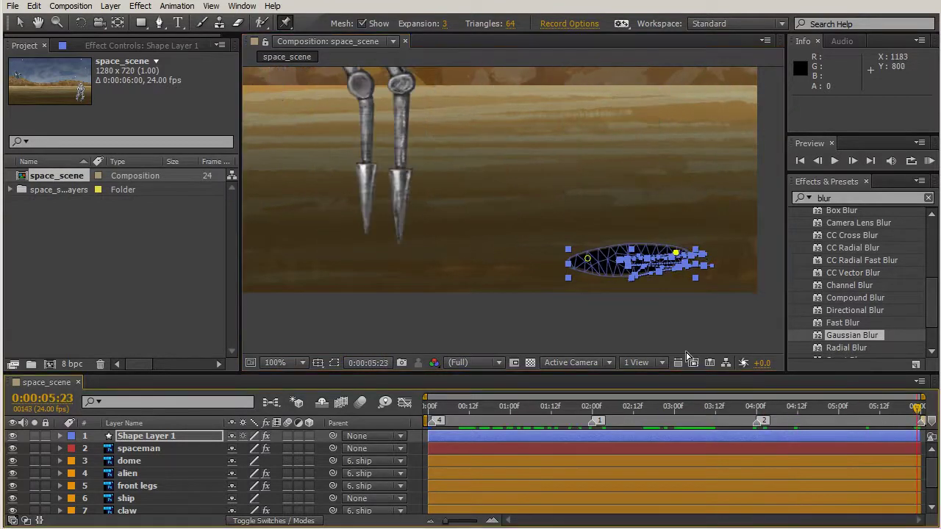
{"action": "left_click", "coordinate": [26, 23]}
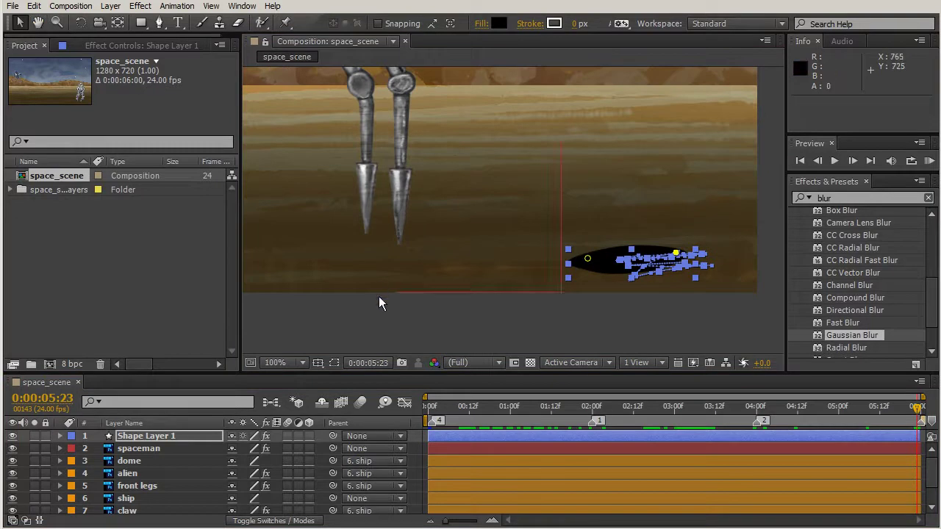
{"action": "left_click", "coordinate": [412, 321]}
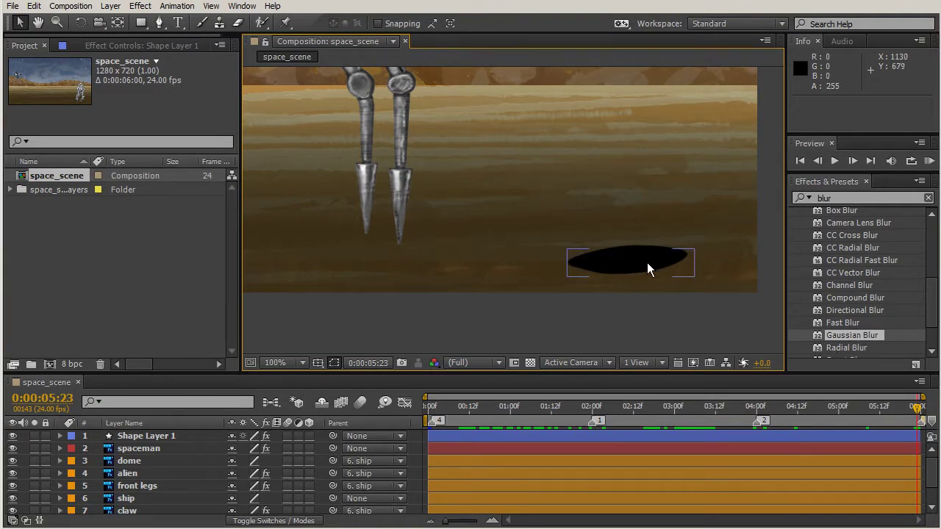
{"action": "left_click_drag", "start_coordinate": [647, 263], "coordinate": [596, 263]}
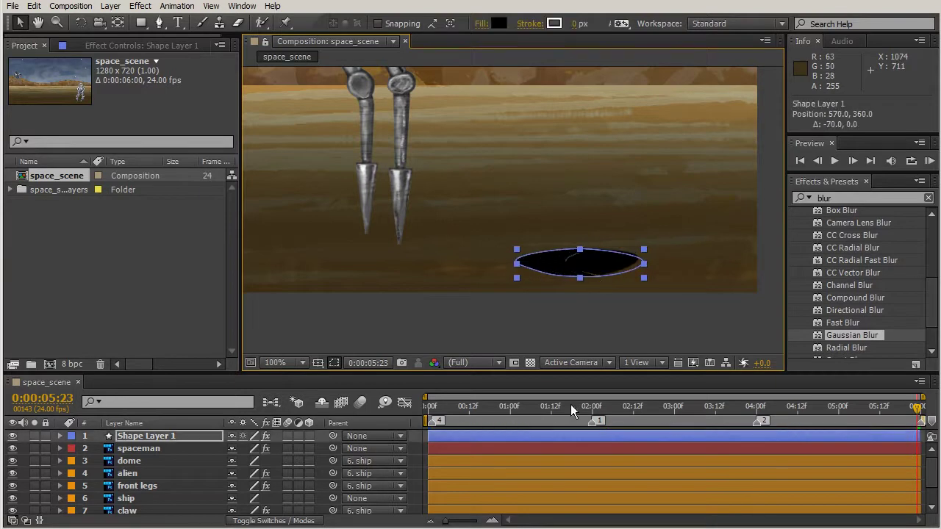
{"action": "mouse_move", "coordinate": [506, 406]}
{"action": "left_mouse_down"}
{"action": "mouse_move", "coordinate": [550, 408]}
{"action": "mouse_move", "coordinate": [548, 416]}
{"action": "mouse_move", "coordinate": [466, 405]}
{"action": "mouse_move", "coordinate": [513, 397]}
{"action": "left_mouse_up"}
{"action": "key", "text": "ctrl+z"}
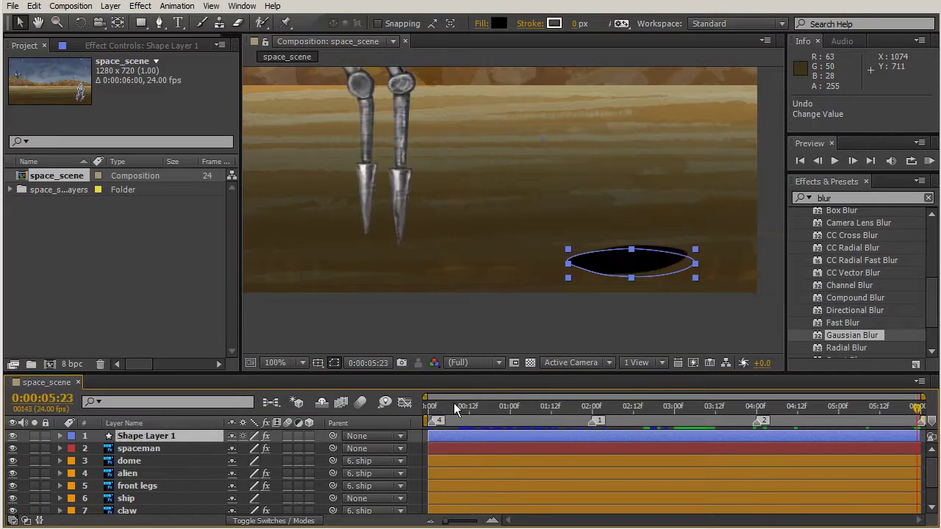
{"action": "left_click_drag", "start_coordinate": [454, 404], "coordinate": [428, 408]}
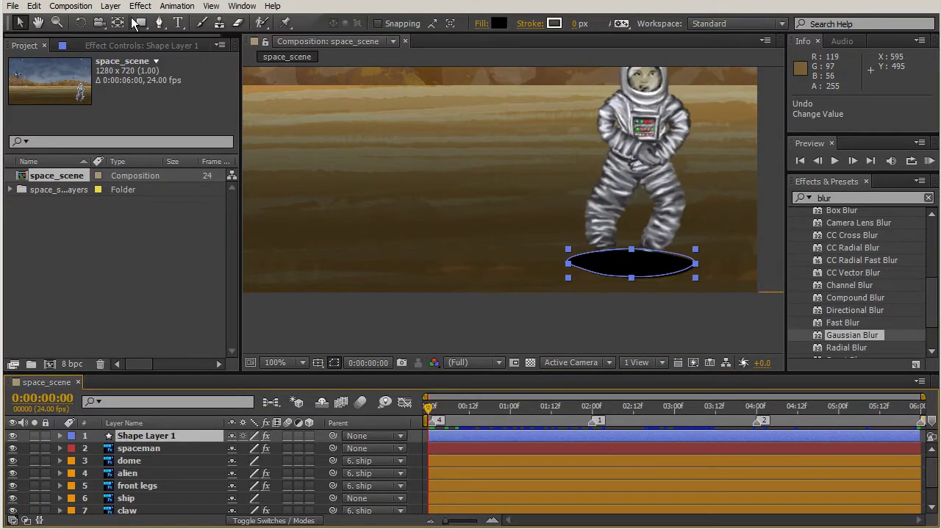
Step: Pre-compose Shape Layer 1 as 'spaceman shadow', keeping Move all attributes
{"action": "left_click", "coordinate": [111, 6]}
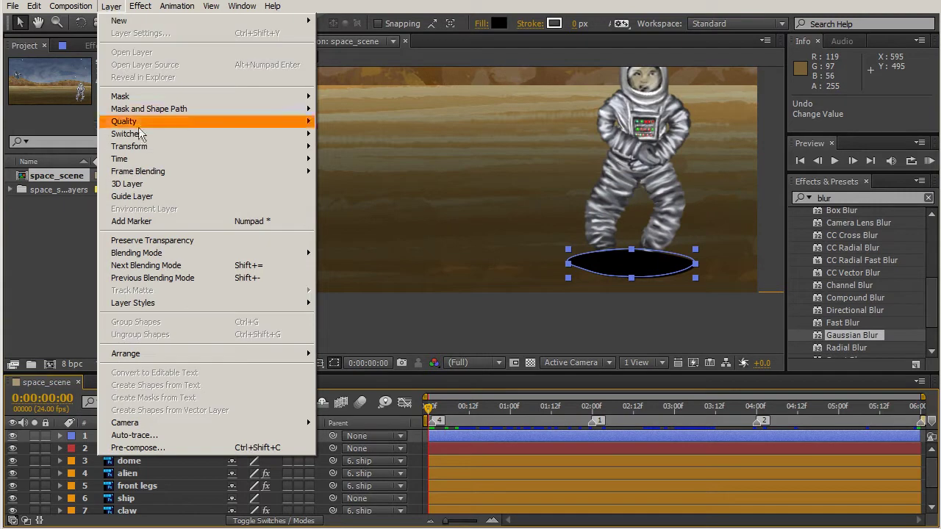
{"action": "left_click", "coordinate": [207, 447]}
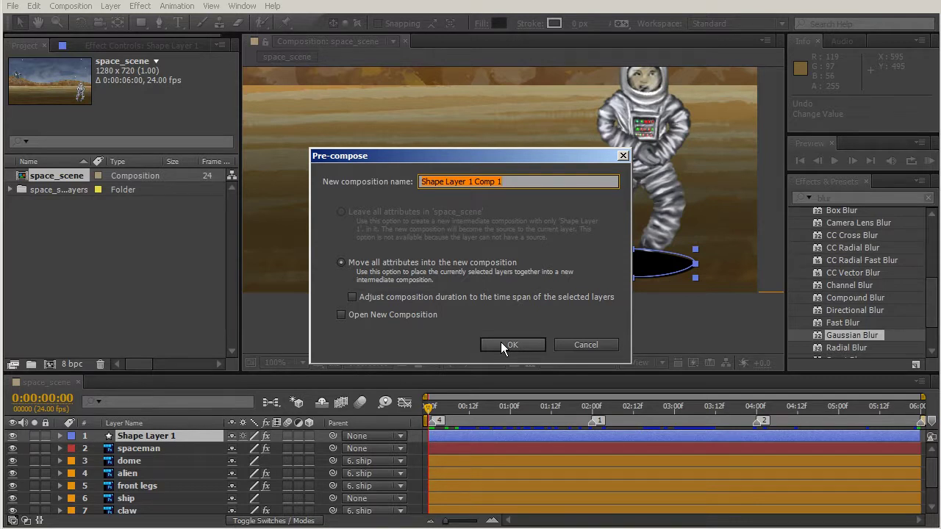
{"action": "type", "text": "spaceman"}
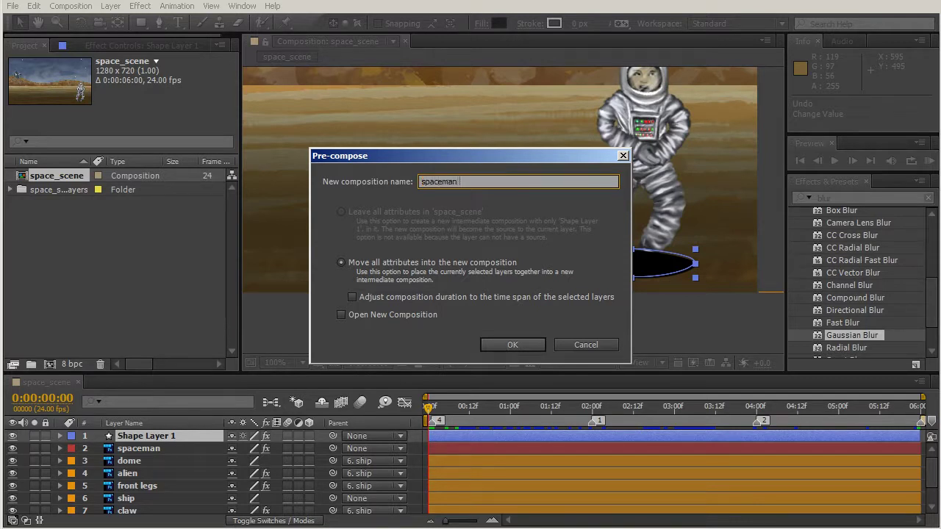
{"action": "type", "text": " shadow"}
{"action": "left_click", "coordinate": [501, 342]}
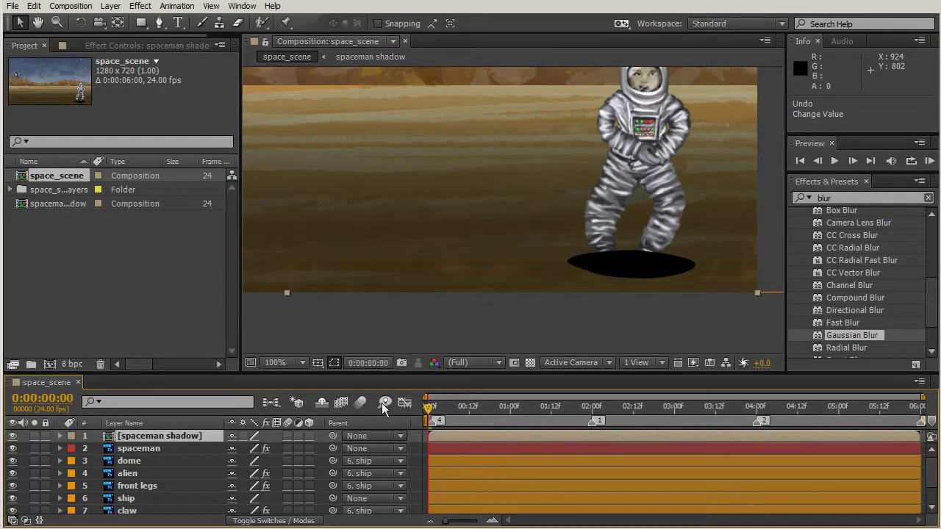
Step: Move the spaceman shadow below the spaceman layer and give it a 6.3 Gaussian Blur
{"action": "left_click_drag", "start_coordinate": [188, 434], "coordinate": [145, 449]}
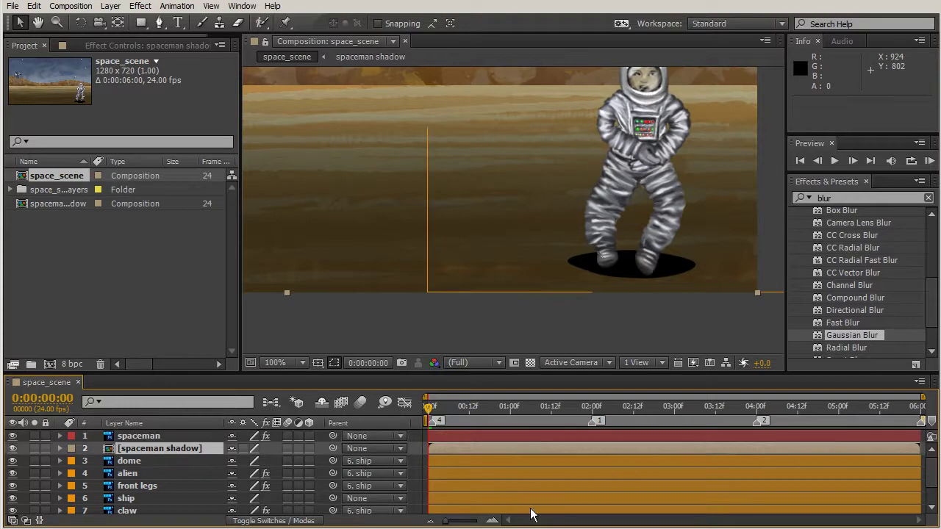
{"action": "double_click", "coordinate": [818, 334]}
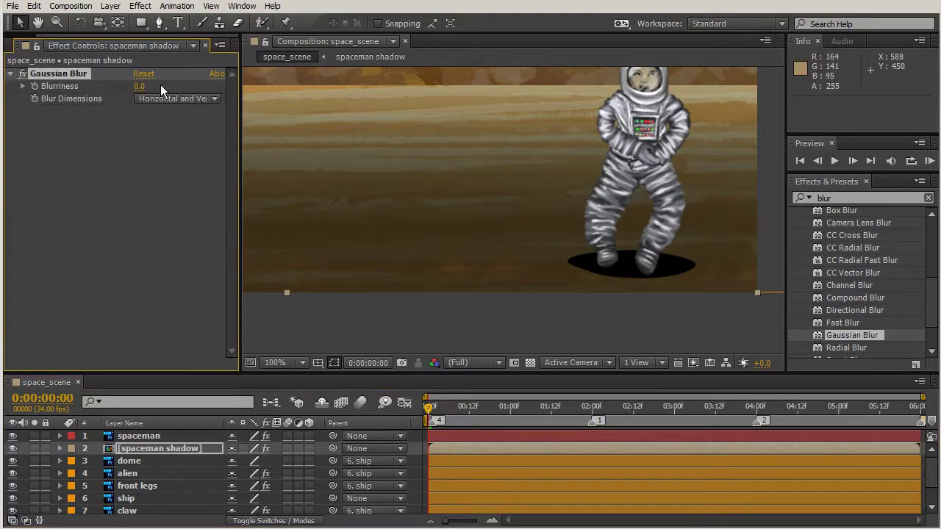
{"action": "left_click_drag", "start_coordinate": [144, 86], "coordinate": [150, 85]}
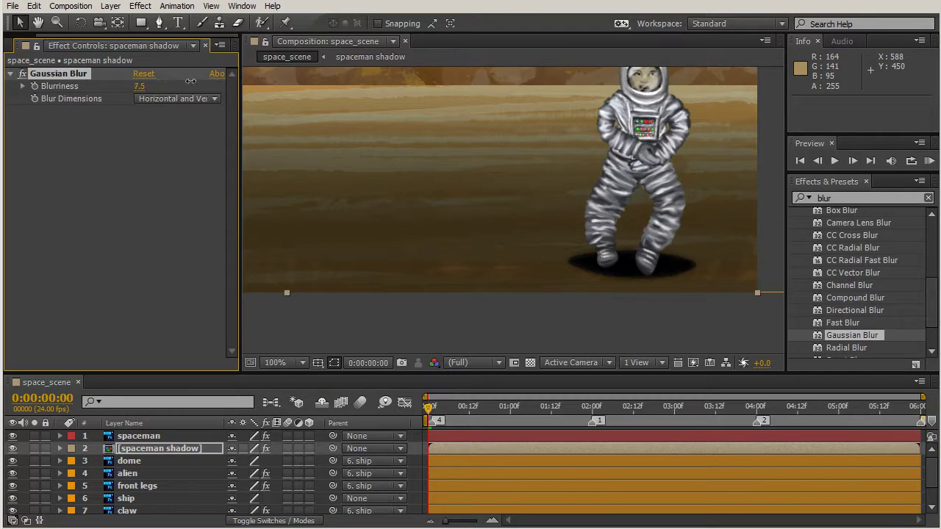
Step: Lower the spaceman shadow's opacity to 59%
{"action": "left_click", "coordinate": [474, 445]}
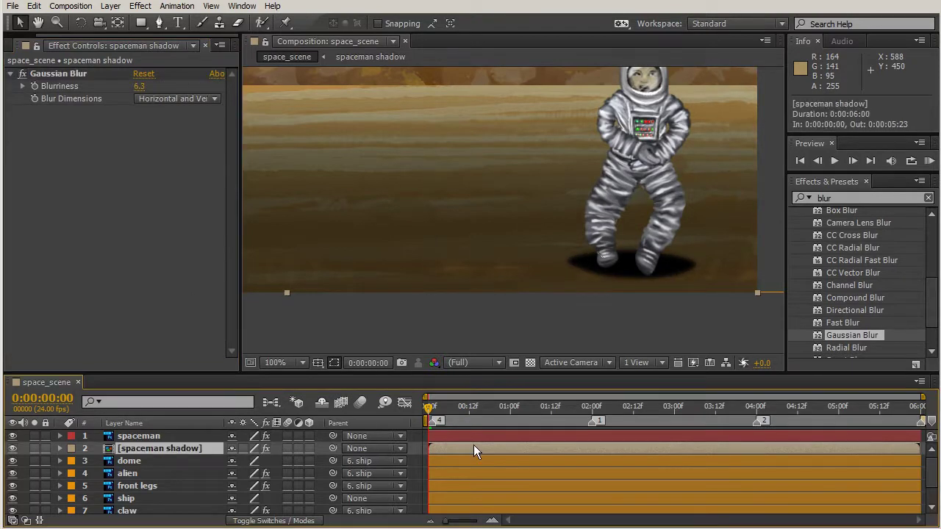
{"action": "key", "text": "t"}
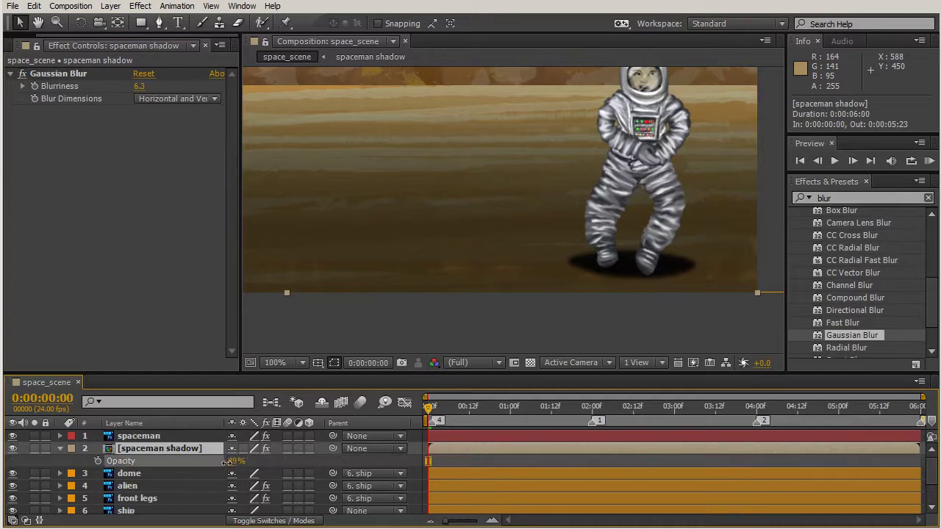
{"action": "left_click_drag", "start_coordinate": [220, 463], "coordinate": [204, 462]}
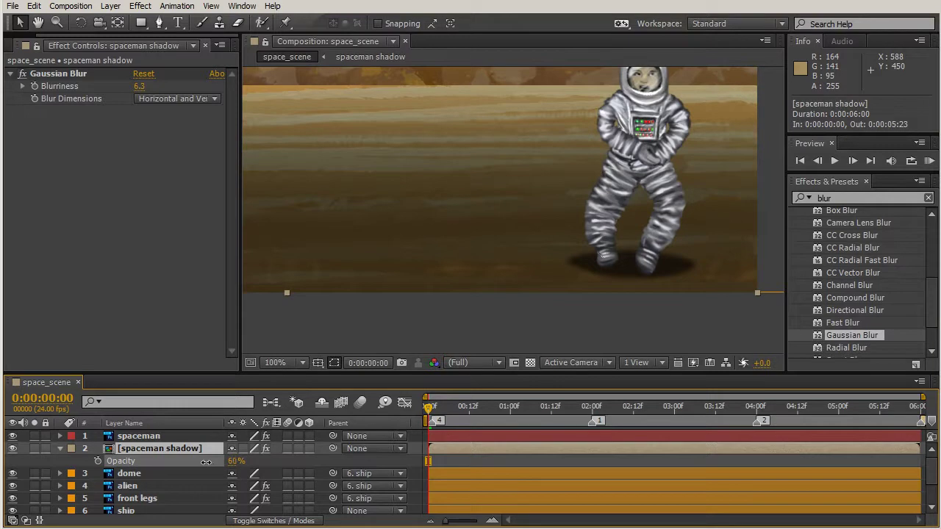
{"action": "left_click_drag", "start_coordinate": [207, 462], "coordinate": [205, 463]}
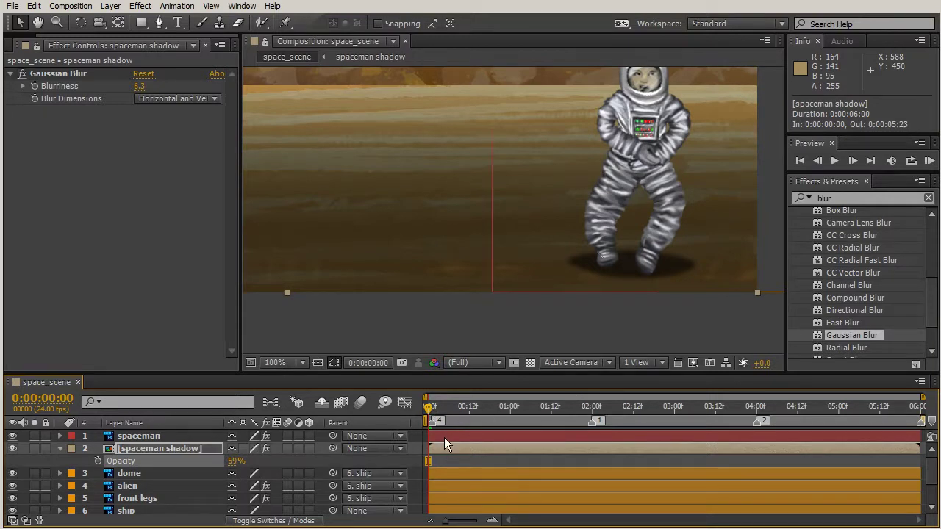
Step: Keyframe the shadow's position under the spaceman at 2:00 and 4:00, then off the left edge at the end
{"action": "key", "text": "p"}
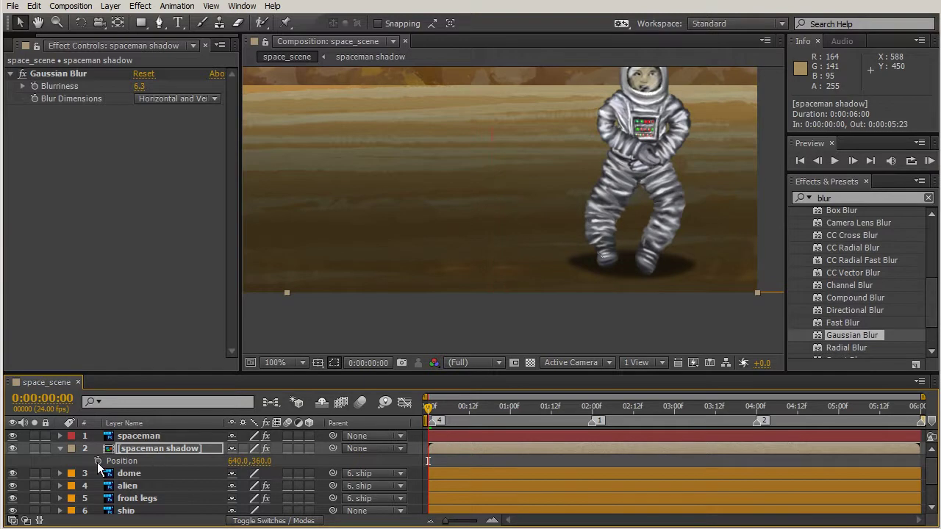
{"action": "left_click", "coordinate": [97, 461]}
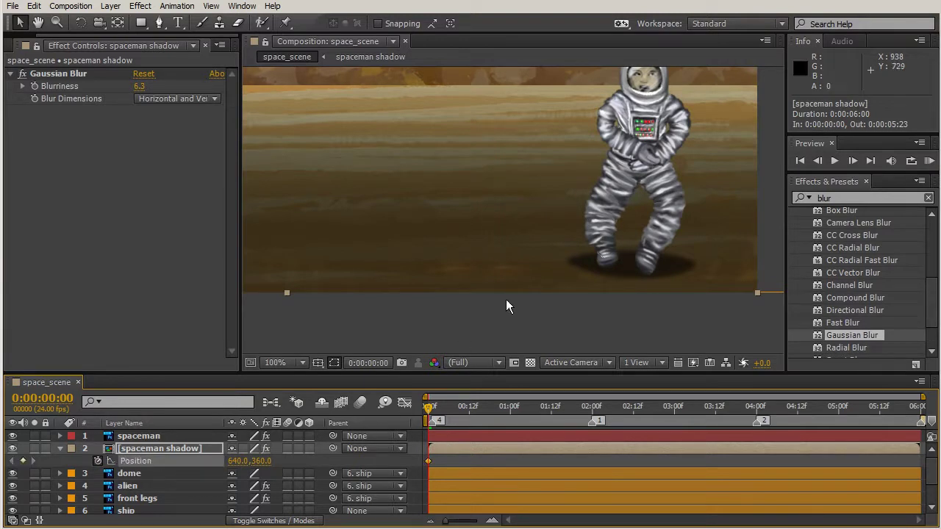
{"action": "scroll", "coordinate": [524, 268], "scroll_direction": "down", "scroll_amount": 2}
{"action": "left_click_drag", "start_coordinate": [525, 260], "coordinate": [639, 335]}
{"action": "left_click_drag", "start_coordinate": [427, 404], "coordinate": [591, 412]}
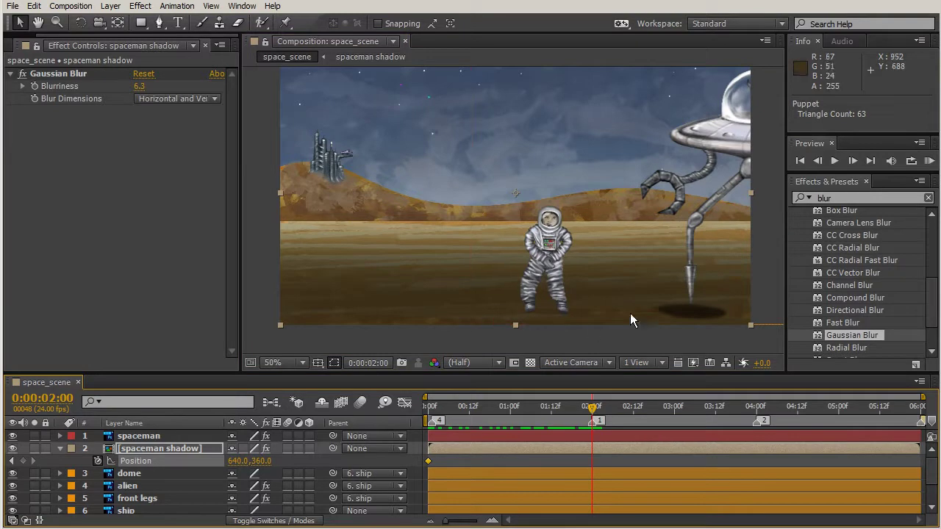
{"action": "left_click_drag", "start_coordinate": [658, 313], "coordinate": [544, 331]}
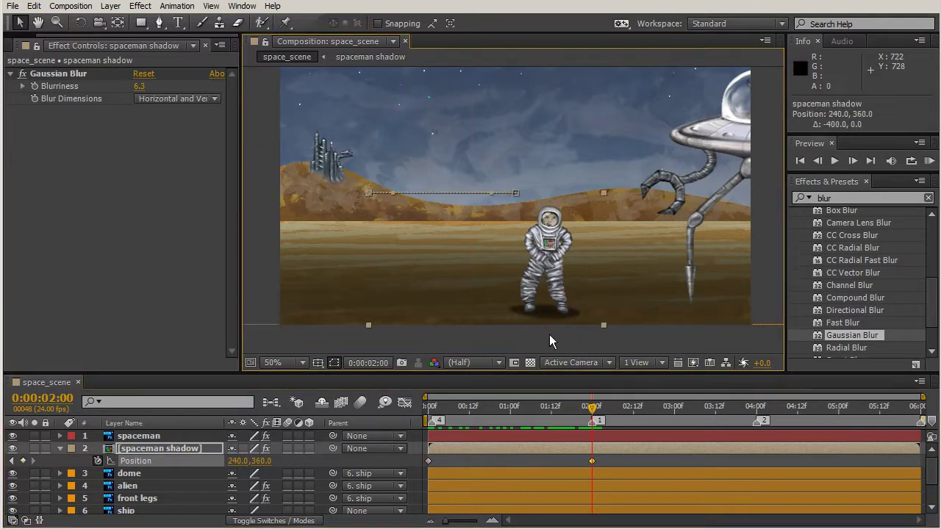
{"action": "left_click_drag", "start_coordinate": [593, 408], "coordinate": [757, 410]}
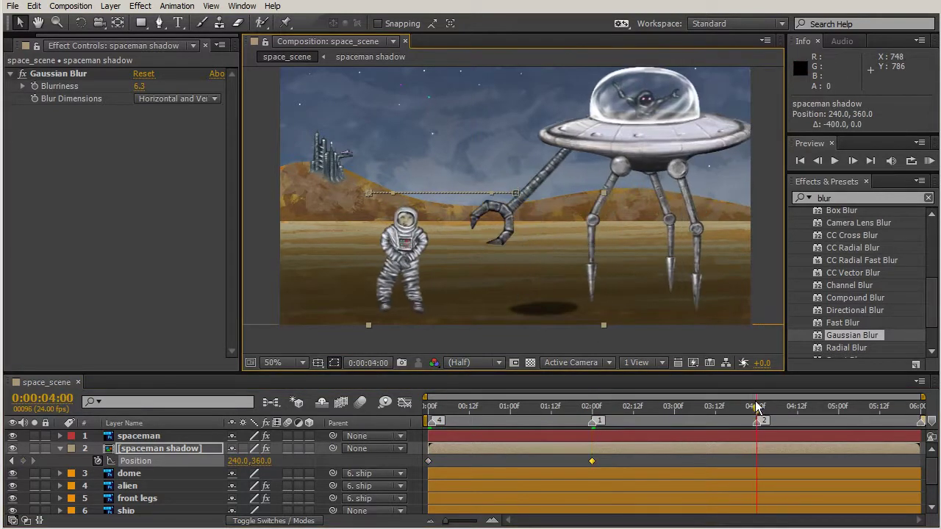
{"action": "left_click_drag", "start_coordinate": [555, 310], "coordinate": [415, 326]}
{"action": "key", "text": "space"}
{"action": "left_click_drag", "start_coordinate": [557, 315], "coordinate": [250, 325]}
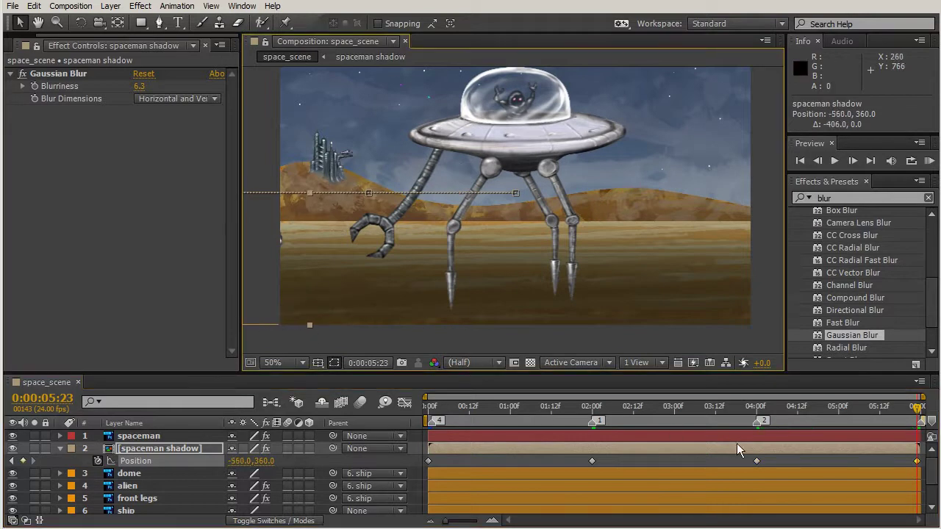
Step: Realign the shadow under the spaceman at 4:21 and 2:19, reviewing the tracking
{"action": "left_click_drag", "start_coordinate": [806, 407], "coordinate": [827, 406]}
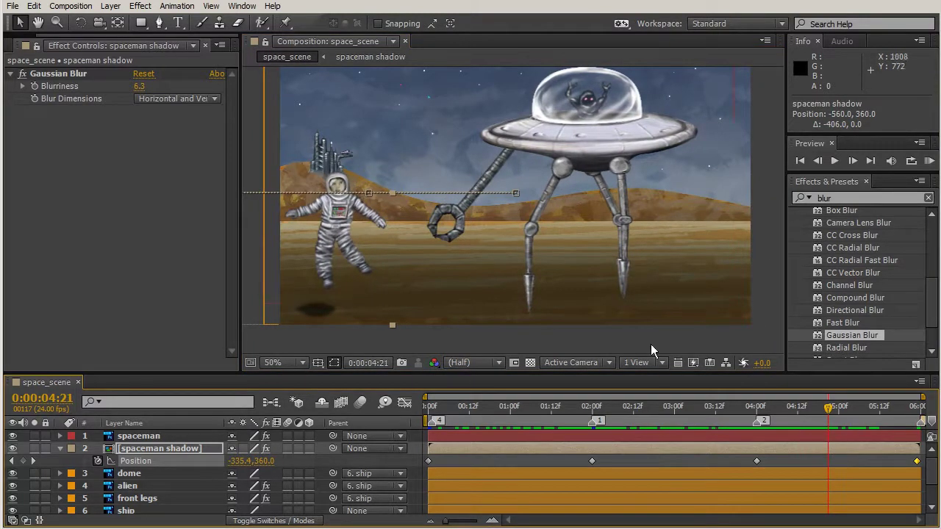
{"action": "left_click_drag", "start_coordinate": [366, 311], "coordinate": [380, 313]}
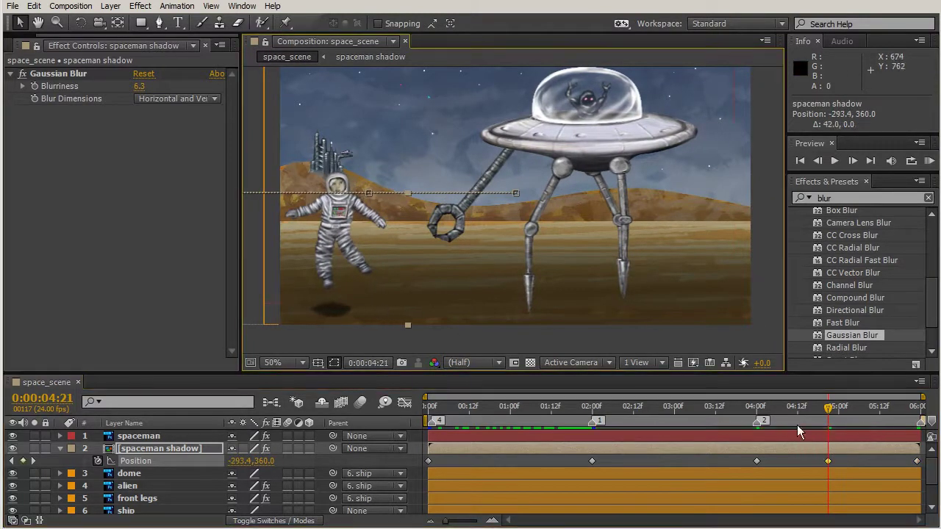
{"action": "left_click_drag", "start_coordinate": [827, 412], "coordinate": [656, 383]}
{"action": "left_click_drag", "start_coordinate": [524, 293], "coordinate": [540, 294]}
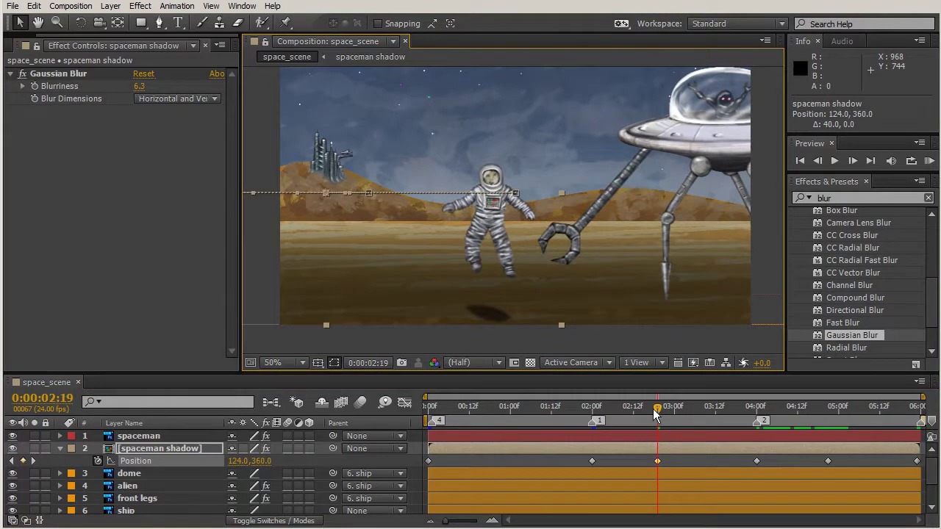
{"action": "left_click_drag", "start_coordinate": [658, 412], "coordinate": [681, 380]}
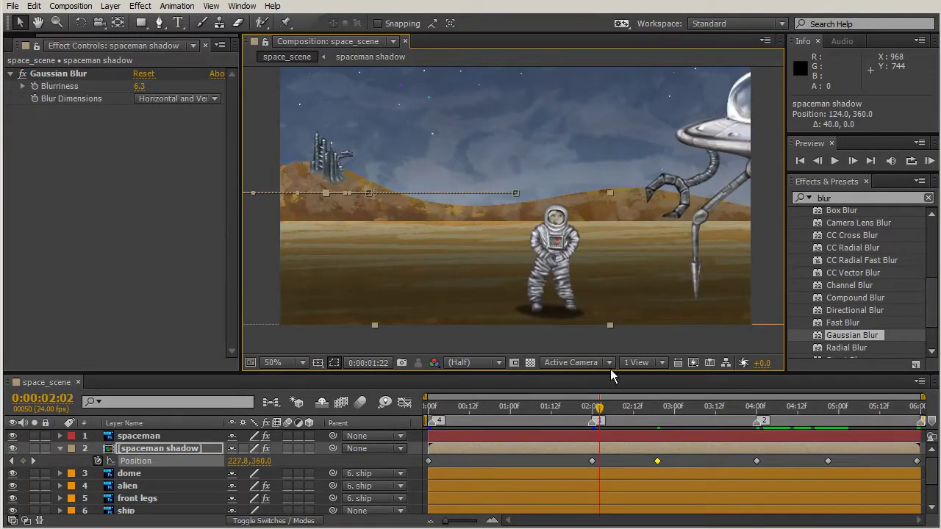
{"action": "key", "text": "Page_Up"}
{"action": "key", "text": "Page_Up"}
{"action": "key", "text": "Page_Up"}
{"action": "key", "text": "Page_Up"}
{"action": "key", "text": "Page_Up"}
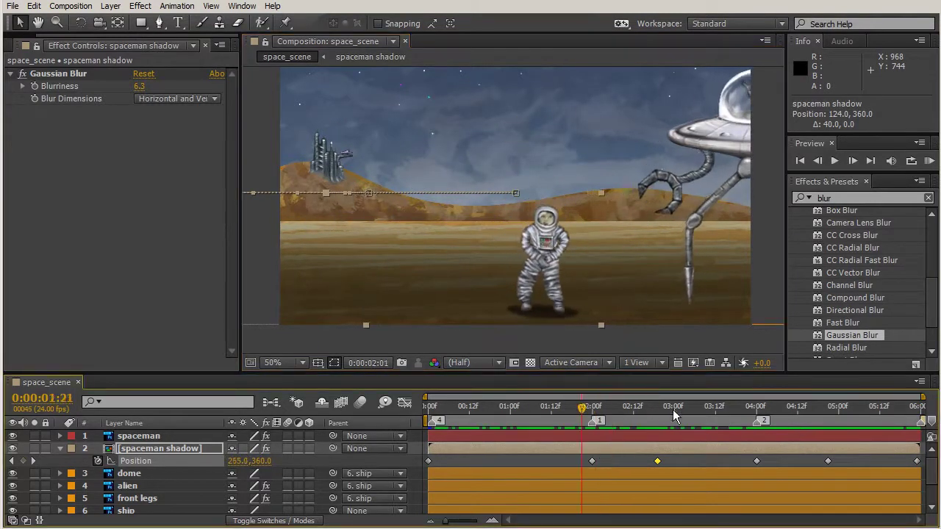
{"action": "left_click_drag", "start_coordinate": [700, 413], "coordinate": [935, 412]}
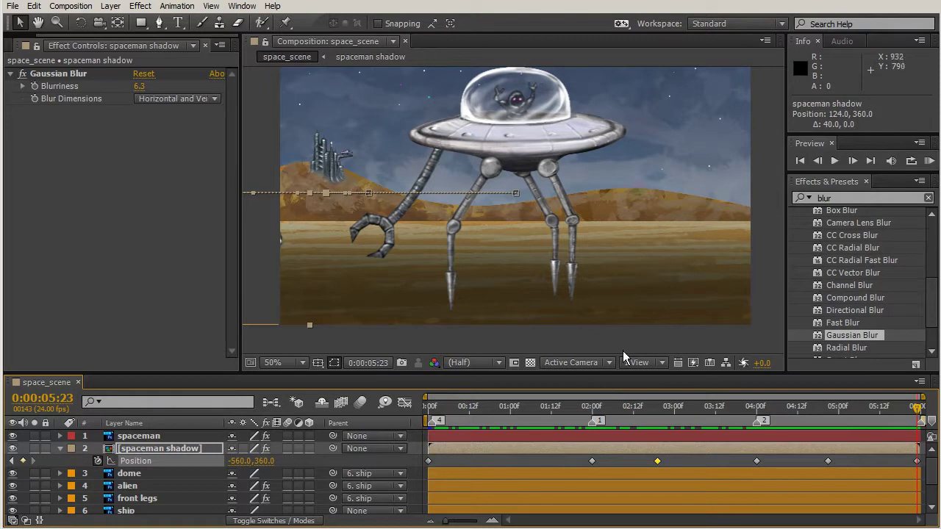
Step: Draw a closed black Bezier blob beneath the flying saucer and smooth its left and right ends
{"action": "left_click", "coordinate": [734, 461]}
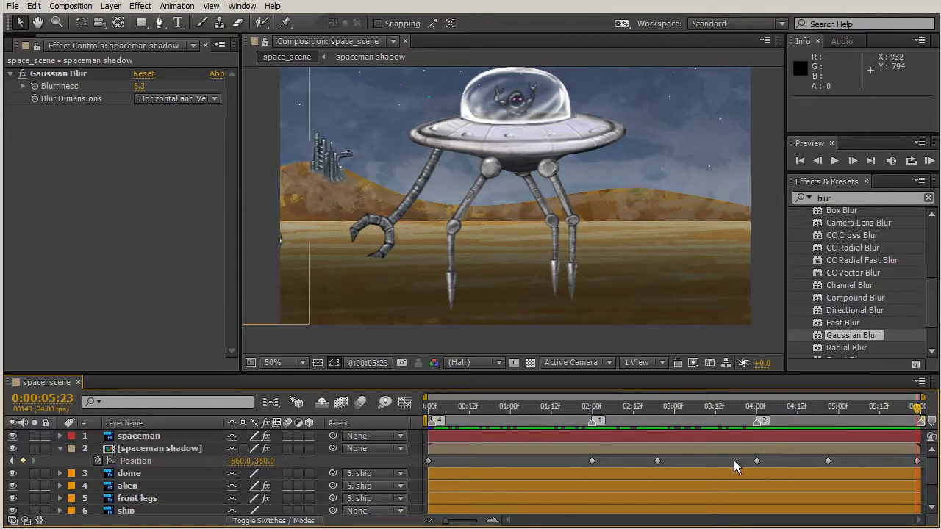
{"action": "left_click", "coordinate": [159, 22]}
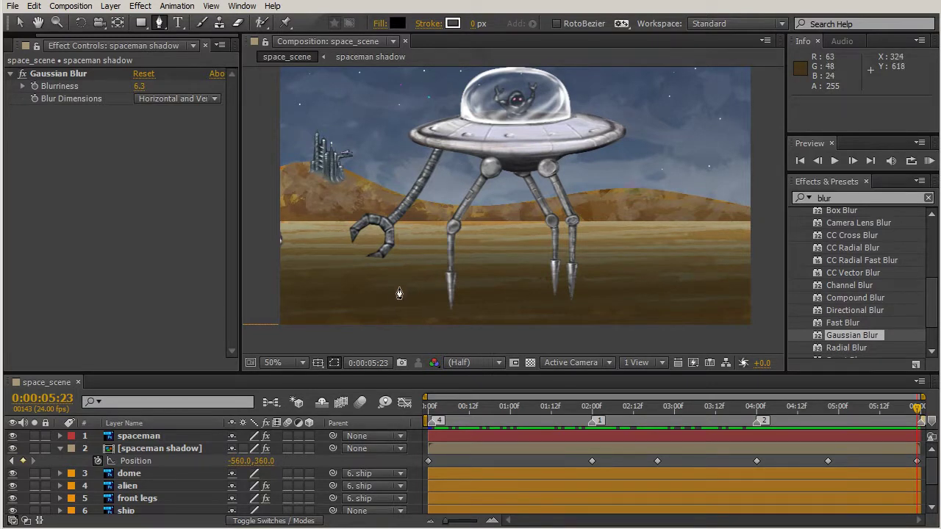
{"action": "left_click", "coordinate": [395, 291]}
{"action": "left_click_drag", "start_coordinate": [466, 269], "coordinate": [579, 318]}
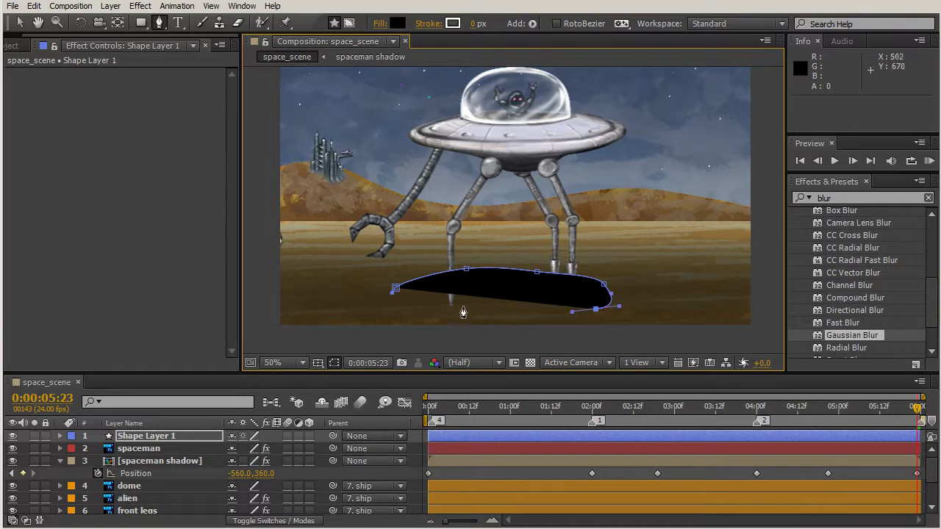
{"action": "left_click_drag", "start_coordinate": [478, 312], "coordinate": [432, 269]}
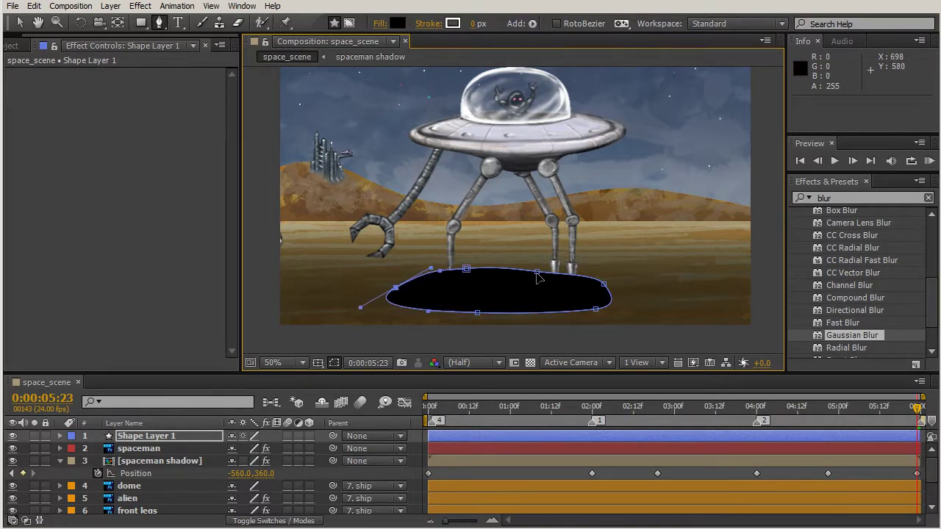
{"action": "left_click", "coordinate": [538, 274]}
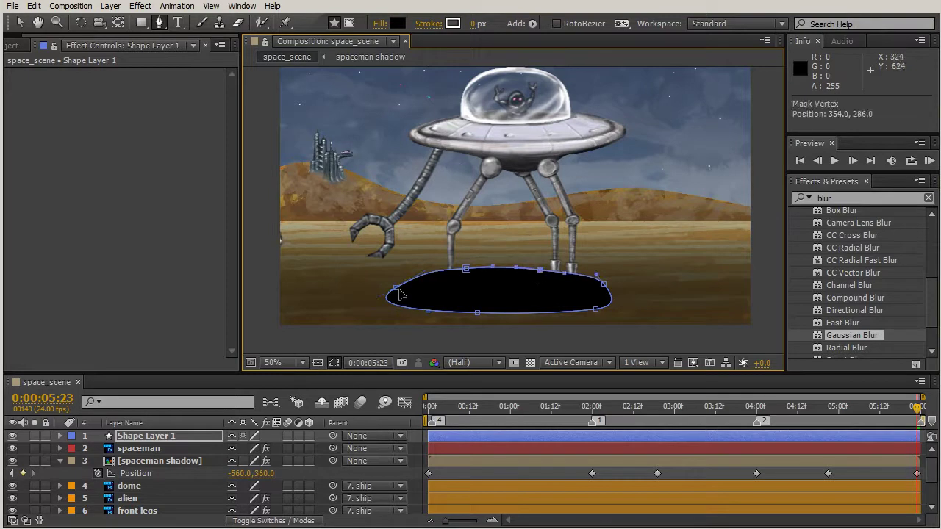
{"action": "left_click_drag", "start_coordinate": [397, 293], "coordinate": [365, 303]}
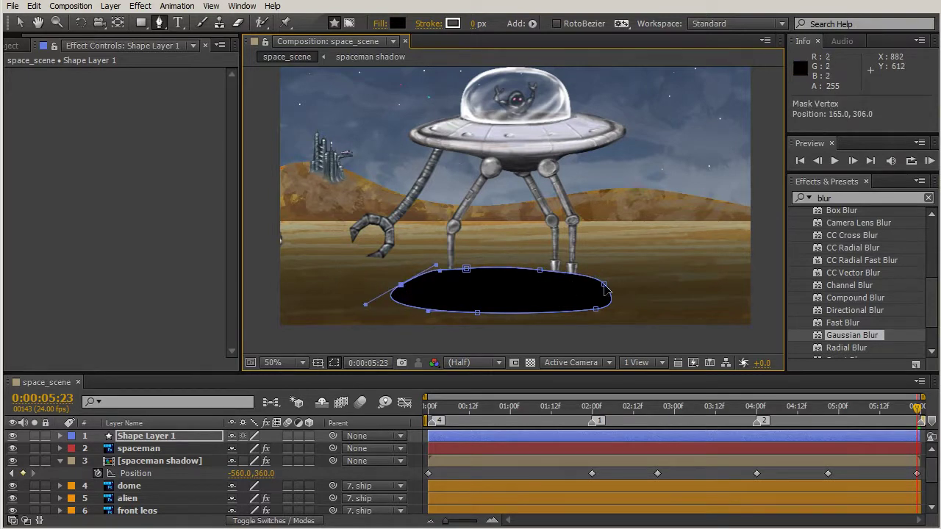
{"action": "left_click_drag", "start_coordinate": [604, 285], "coordinate": [619, 305]}
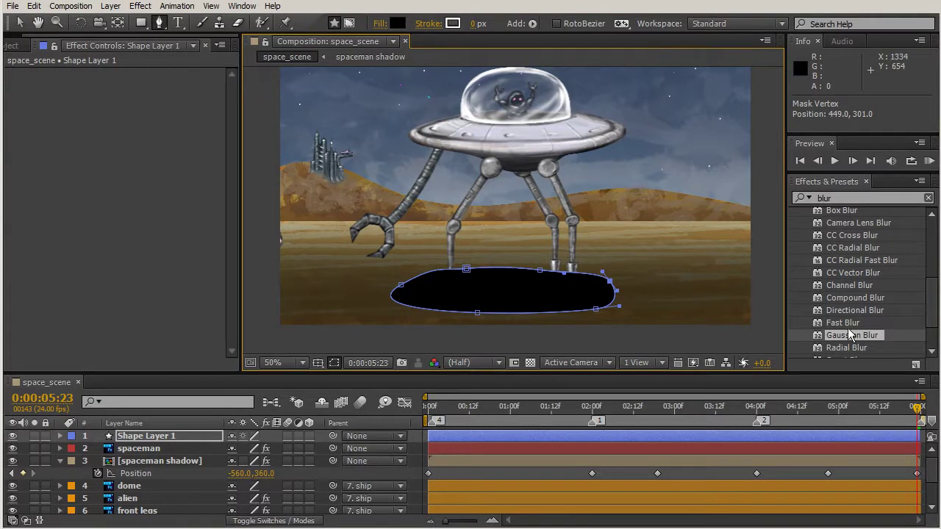
{"action": "left_click_drag", "start_coordinate": [918, 409], "coordinate": [430, 410]}
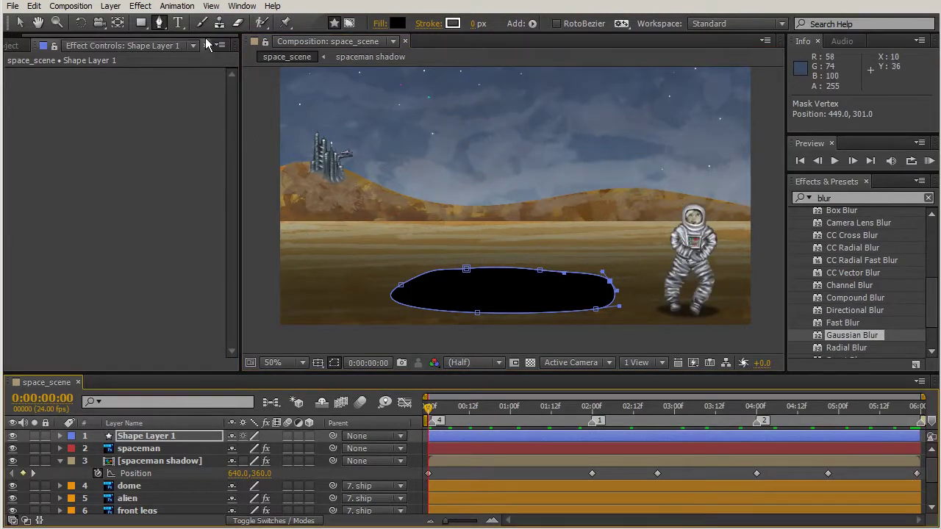
Step: Pin both ends and the middle of the saucer shadow, raising the mesh triangle count
{"action": "left_click", "coordinate": [286, 25]}
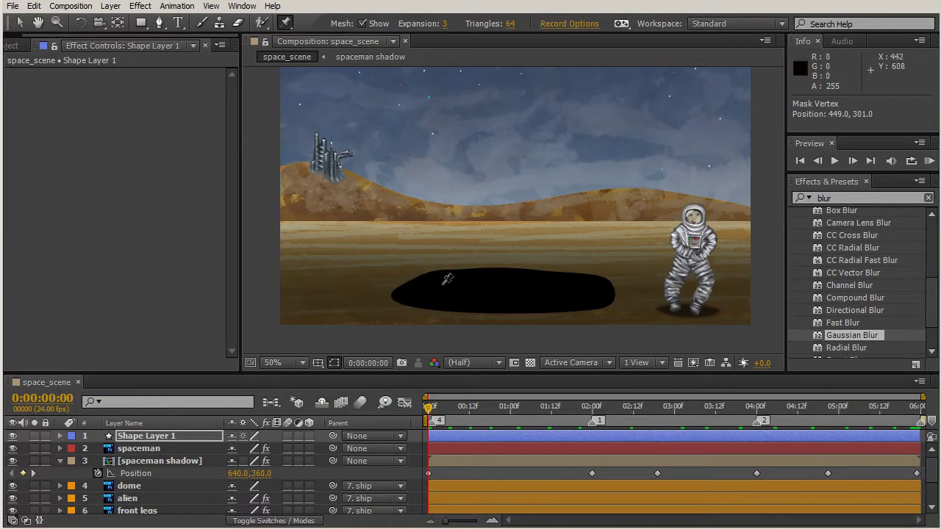
{"action": "left_click", "coordinate": [406, 292]}
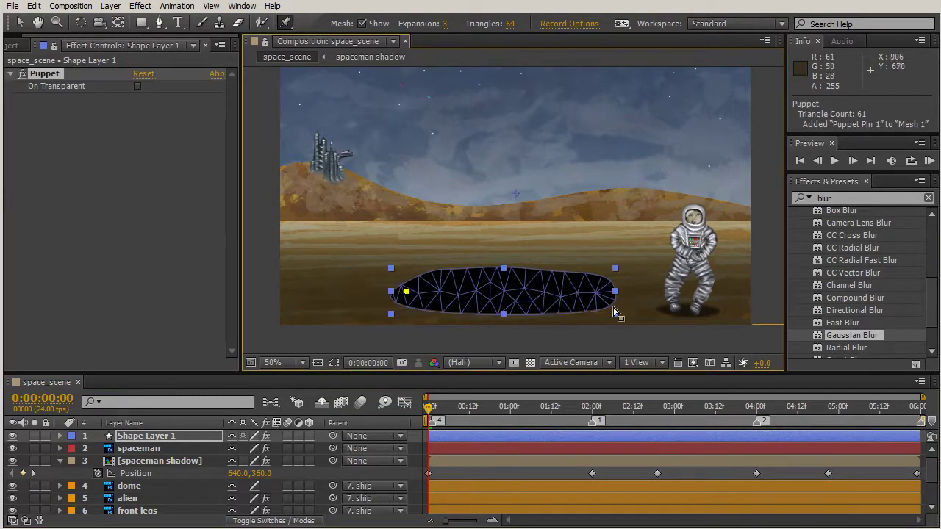
{"action": "left_click", "coordinate": [602, 293]}
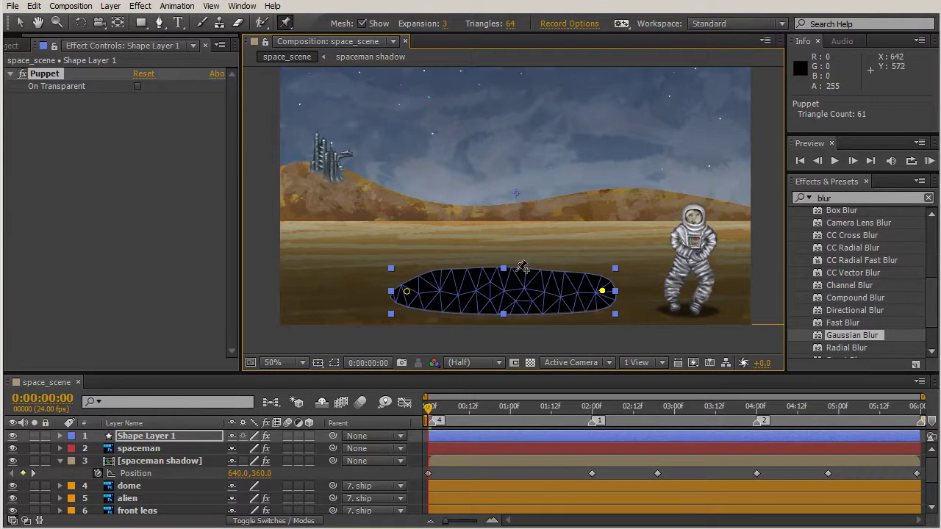
{"action": "left_click_drag", "start_coordinate": [512, 25], "coordinate": [527, 28]}
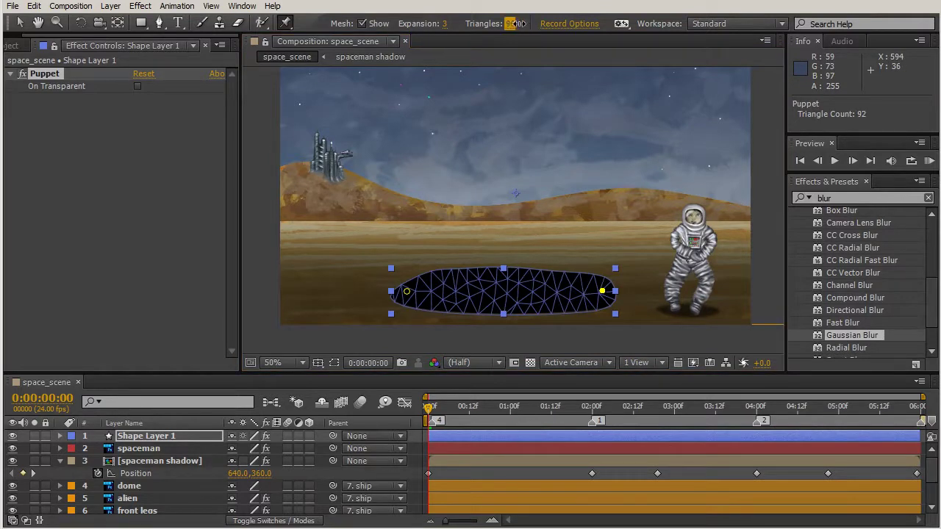
{"action": "left_click", "coordinate": [506, 289]}
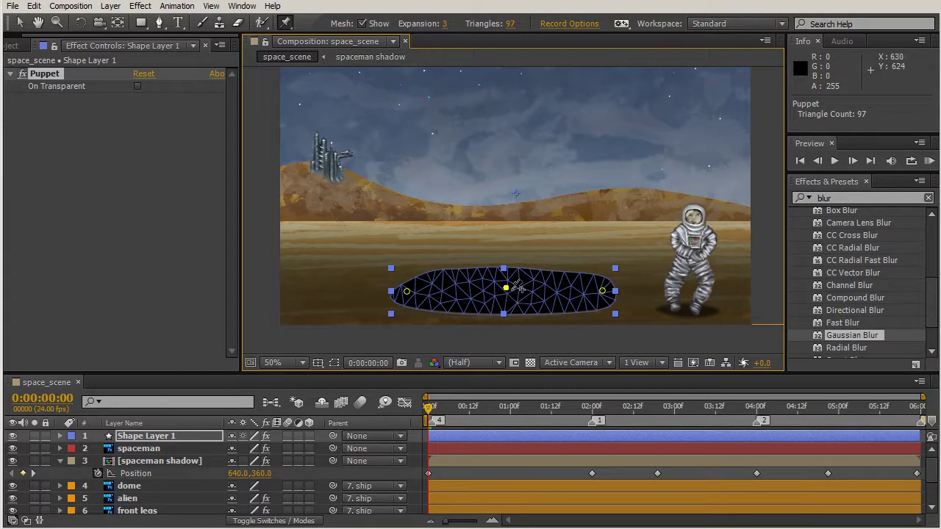
Step: Record the middle pin wobbling over the shot and scrub through to review it
{"action": "mouse_move", "coordinate": [516, 297]}
{"action": "left_mouse_down"}
{"action": "mouse_move", "coordinate": [506, 281]}
{"action": "mouse_move", "coordinate": [509, 292]}
{"action": "mouse_move", "coordinate": [500, 292]}
{"action": "mouse_move", "coordinate": [506, 288]}
{"action": "left_mouse_up"}
{"action": "mouse_move", "coordinate": [471, 399]}
{"action": "left_mouse_down"}
{"action": "mouse_move", "coordinate": [609, 436]}
{"action": "mouse_move", "coordinate": [935, 474]}
{"action": "mouse_move", "coordinate": [428, 427]}
{"action": "mouse_move", "coordinate": [609, 422]}
{"action": "left_mouse_up"}
{"action": "key", "text": "End"}
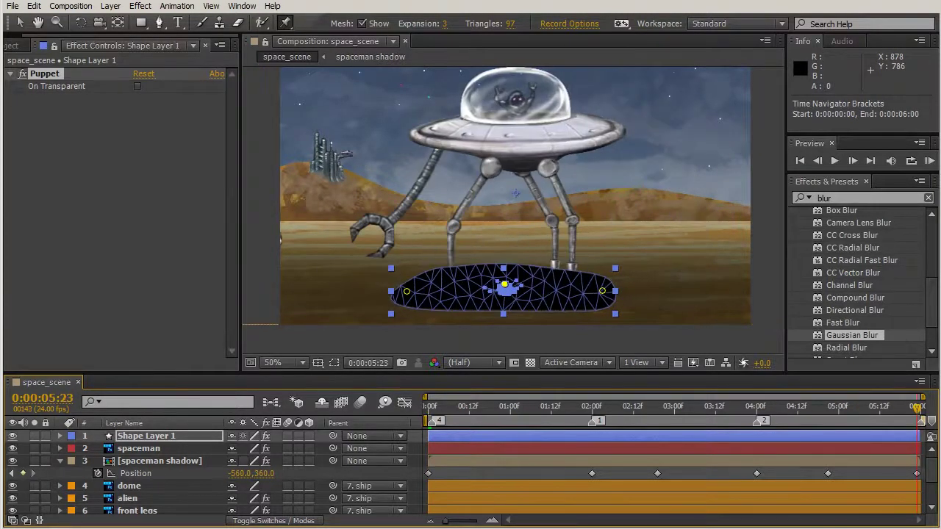
{"action": "left_click_drag", "start_coordinate": [919, 406], "coordinate": [428, 406]}
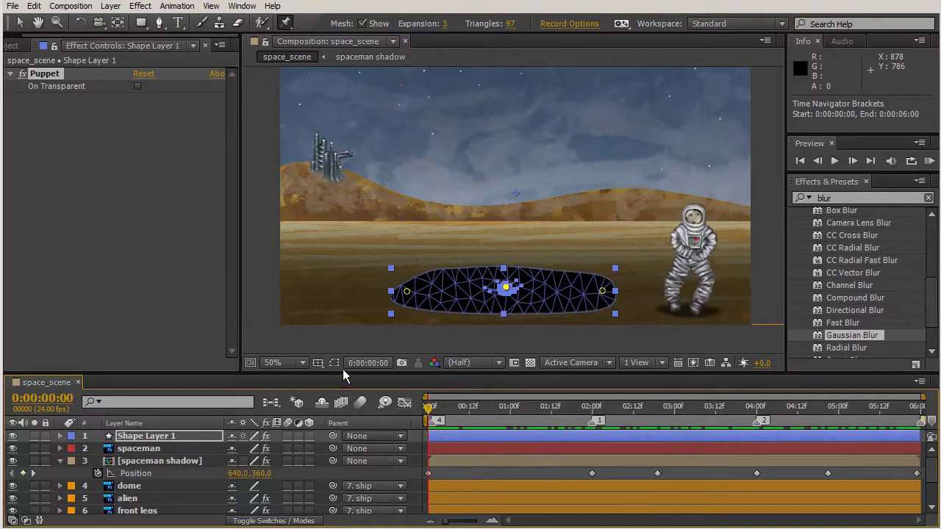
Step: Pre-compose the shadow shape layer into a new composition named 'robot shadow', moving all attributes
{"action": "left_click", "coordinate": [112, 7]}
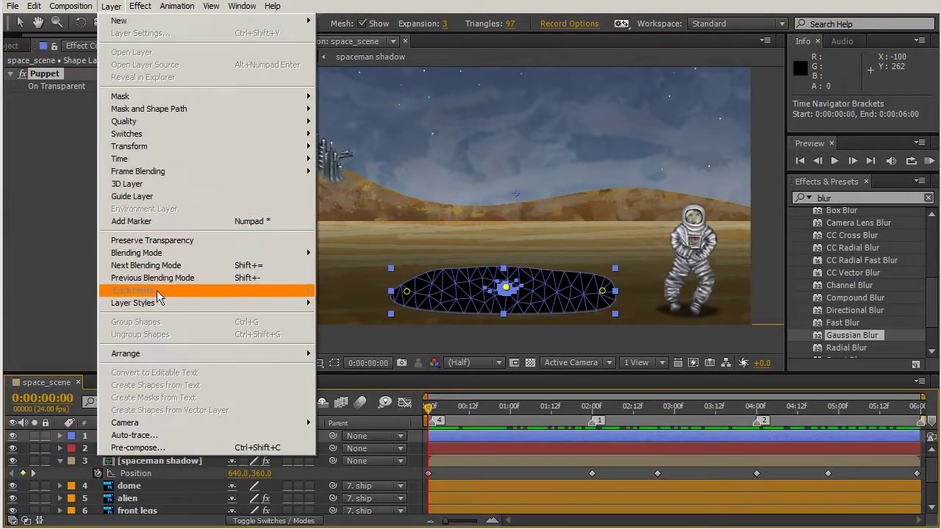
{"action": "left_click", "coordinate": [194, 447]}
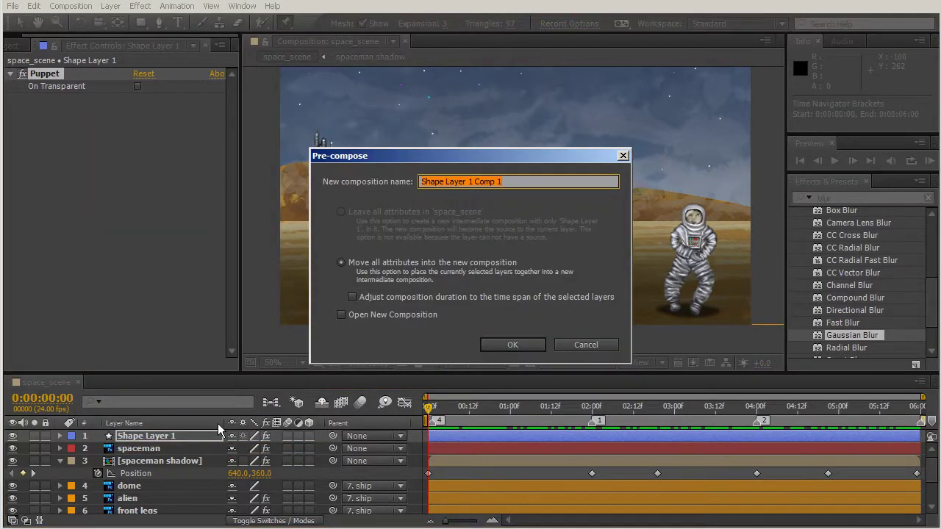
{"action": "type", "text": "robot shadow"}
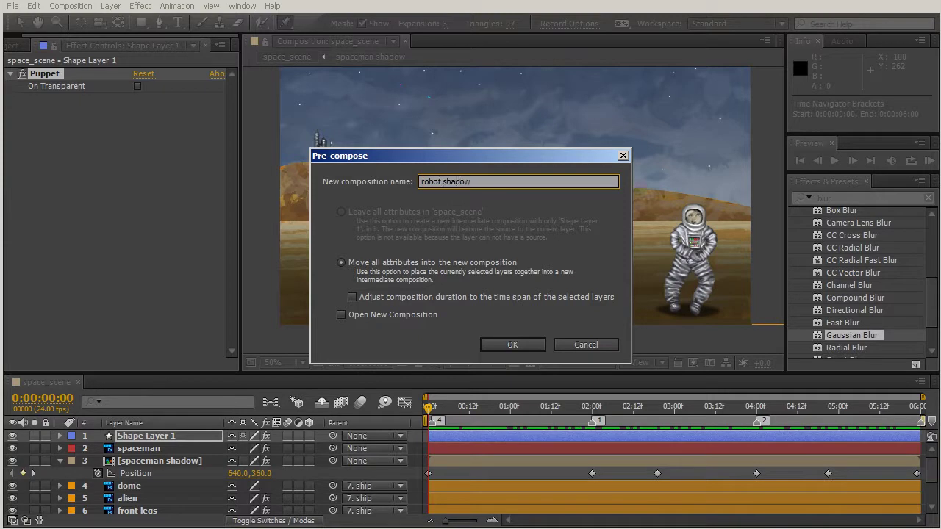
{"action": "left_click", "coordinate": [519, 340]}
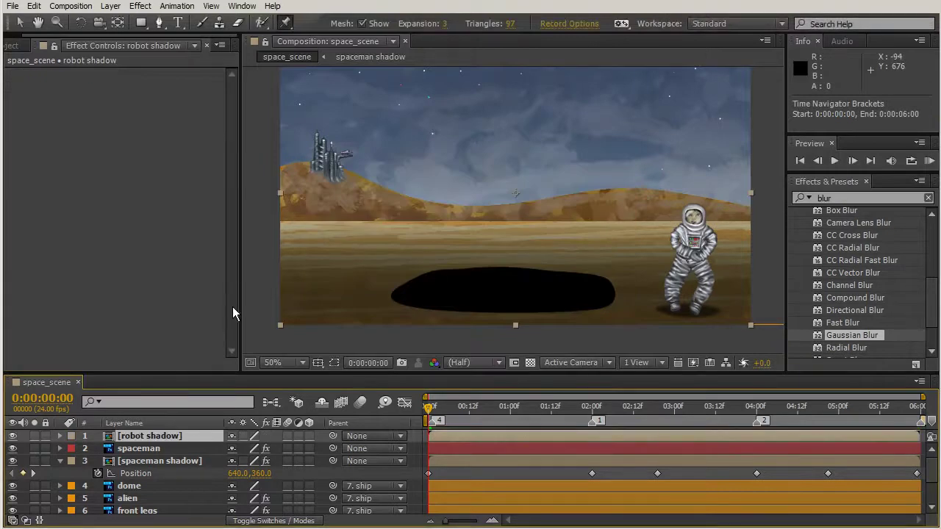
Step: Give the robot shadow a Gaussian Blur of 10.2 and lower its opacity to 52%
{"action": "double_click", "coordinate": [819, 336]}
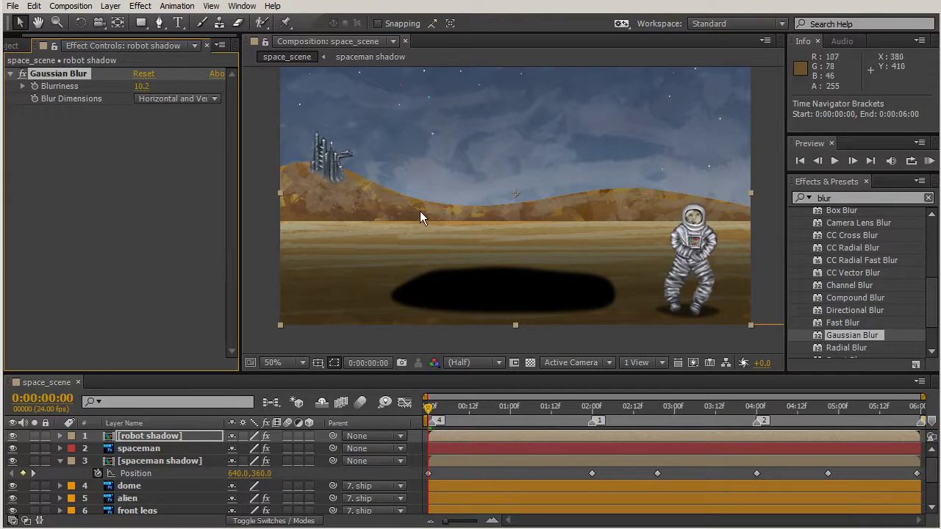
{"action": "key", "text": "t"}
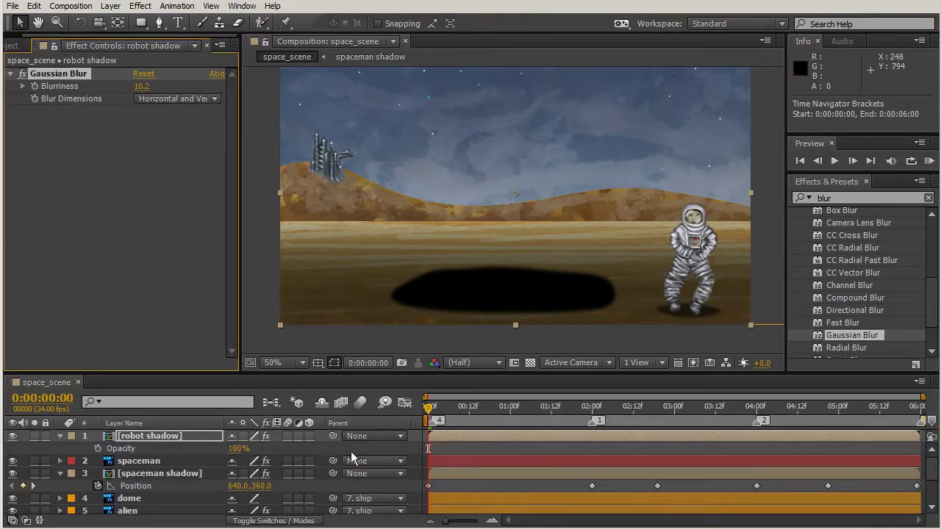
{"action": "left_click_drag", "start_coordinate": [239, 452], "coordinate": [221, 465]}
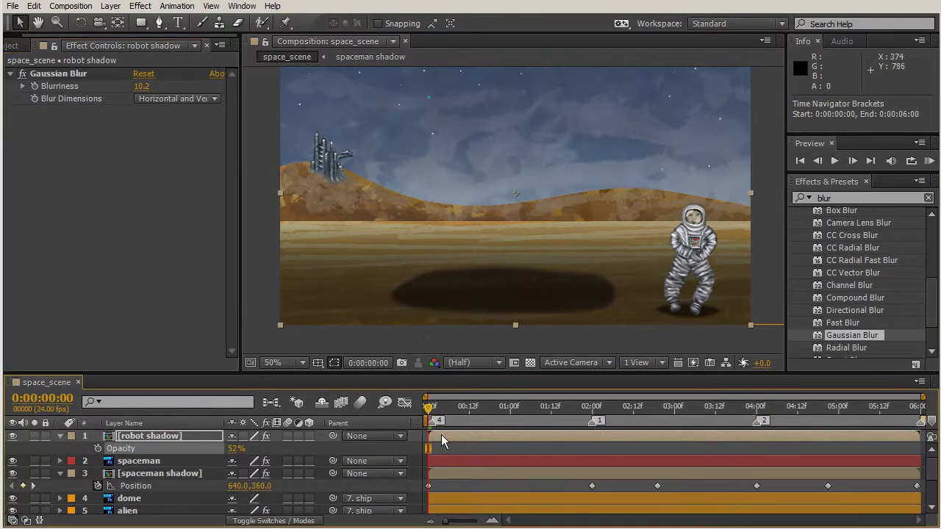
{"action": "left_click_drag", "start_coordinate": [429, 407], "coordinate": [930, 447]}
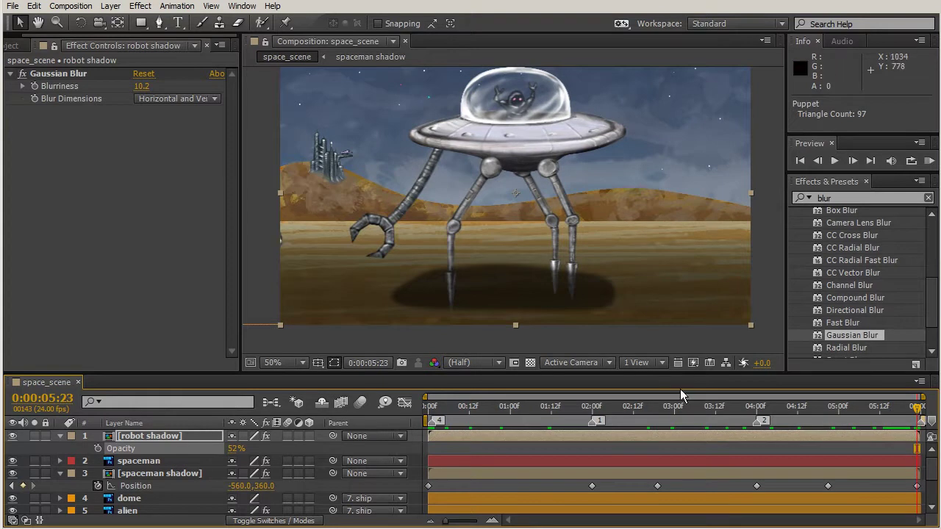
Step: At the end of the shot, nudge the robot shadow's position to sit beneath the landed saucer
{"action": "key", "text": "p"}
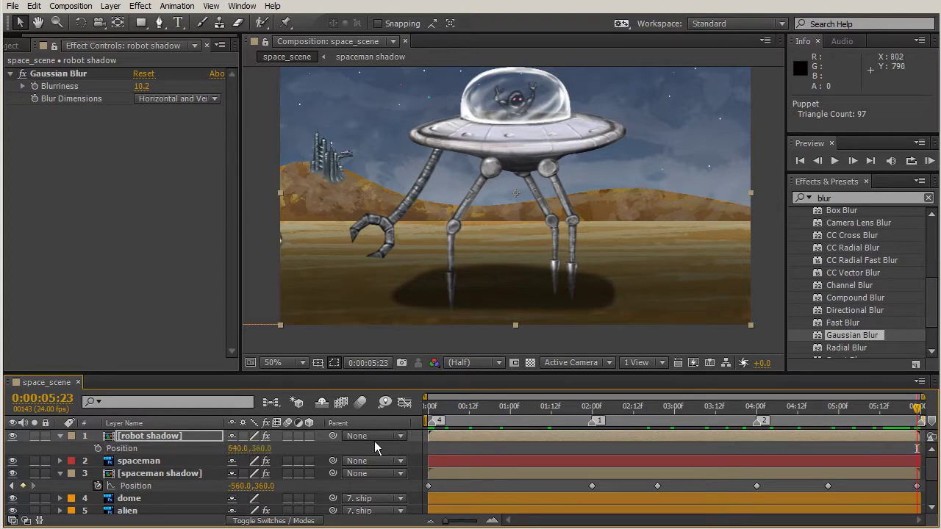
{"action": "key", "text": "Down"}
{"action": "key", "text": "Down"}
{"action": "key", "text": "Down"}
{"action": "key", "text": "Down"}
{"action": "key", "text": "Down"}
{"action": "key", "text": "Down"}
{"action": "key", "text": "Down"}
{"action": "key", "text": "Down"}
{"action": "key", "text": "Down"}
{"action": "key", "text": "Down"}
{"action": "key", "text": "Down"}
{"action": "key", "text": "Down"}
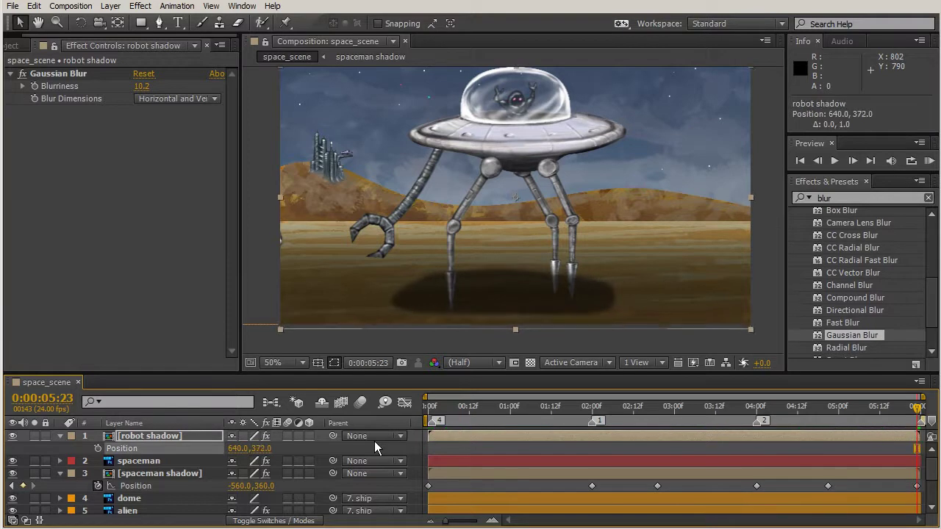
{"action": "key", "text": "Down"}
{"action": "key", "text": "Up"}
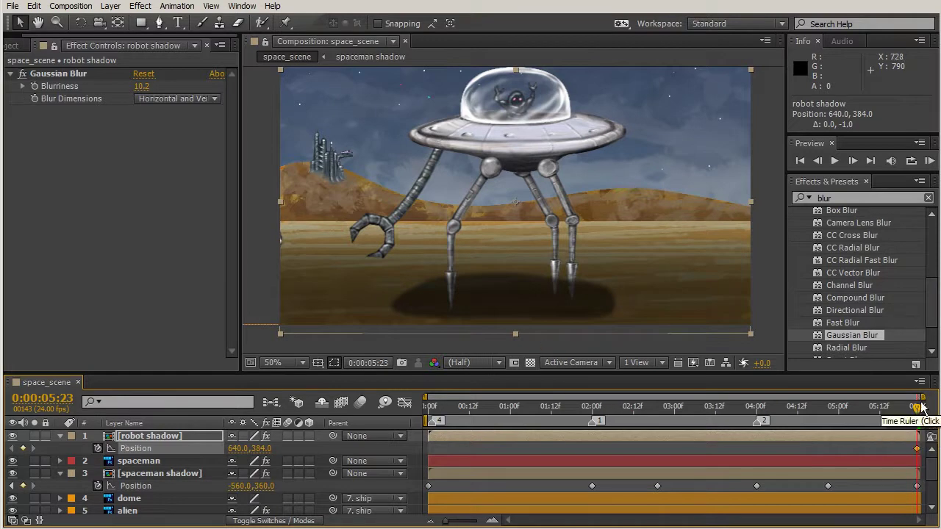
Step: Keyframe the shadow off-screen right (1654,384) earlier so it slides in, then scrub to check
{"action": "left_click_drag", "start_coordinate": [918, 408], "coordinate": [506, 372]}
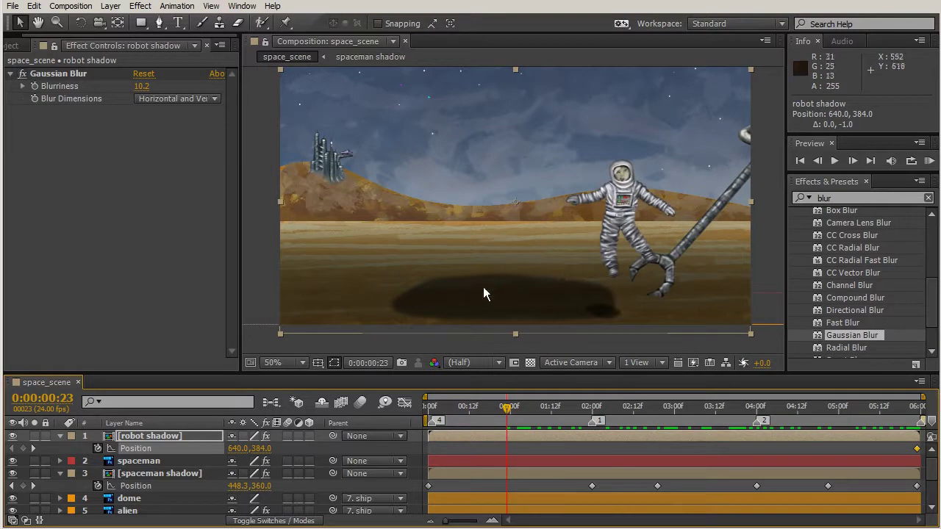
{"action": "left_click_drag", "start_coordinate": [483, 300], "coordinate": [828, 327]}
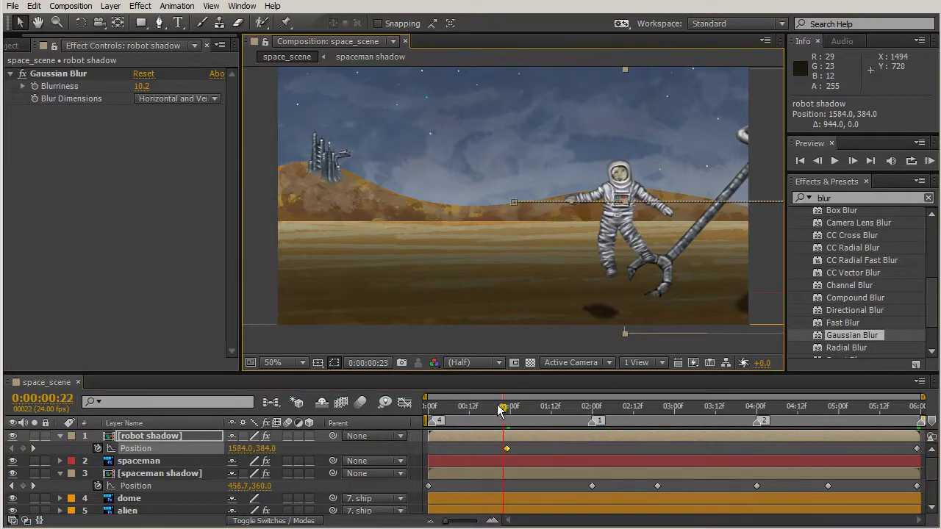
{"action": "left_click_drag", "start_coordinate": [482, 408], "coordinate": [428, 403]}
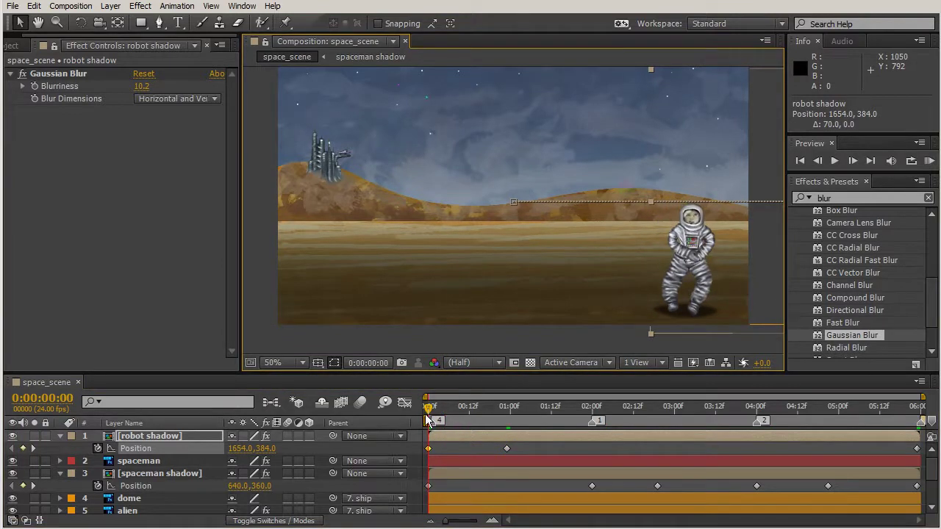
{"action": "left_click_drag", "start_coordinate": [429, 417], "coordinate": [919, 408]}
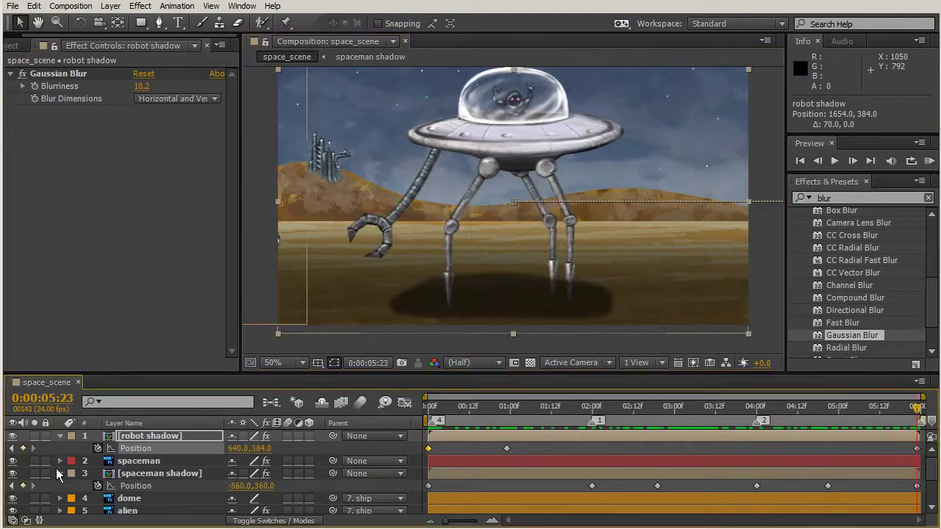
Step: Collapse both shadow layers, move robot shadow directly above BACKGROUND, and RAM-preview from the start
{"action": "left_click", "coordinate": [57, 472]}
{"action": "scroll", "coordinate": [80, 464], "scroll_direction": "down", "scroll_amount": 3}
{"action": "scroll", "coordinate": [87, 452], "scroll_direction": "up", "scroll_amount": 3}
{"action": "left_click", "coordinate": [61, 436]}
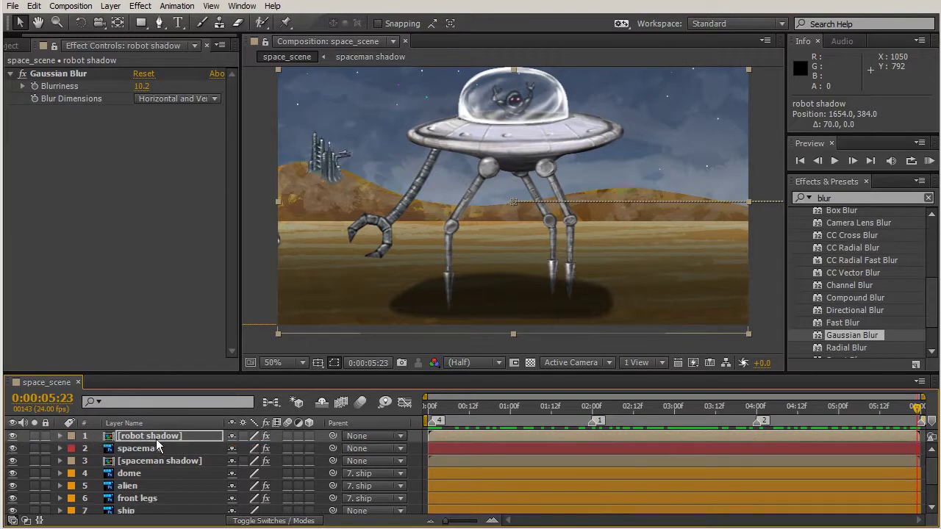
{"action": "left_click_drag", "start_coordinate": [155, 436], "coordinate": [156, 502]}
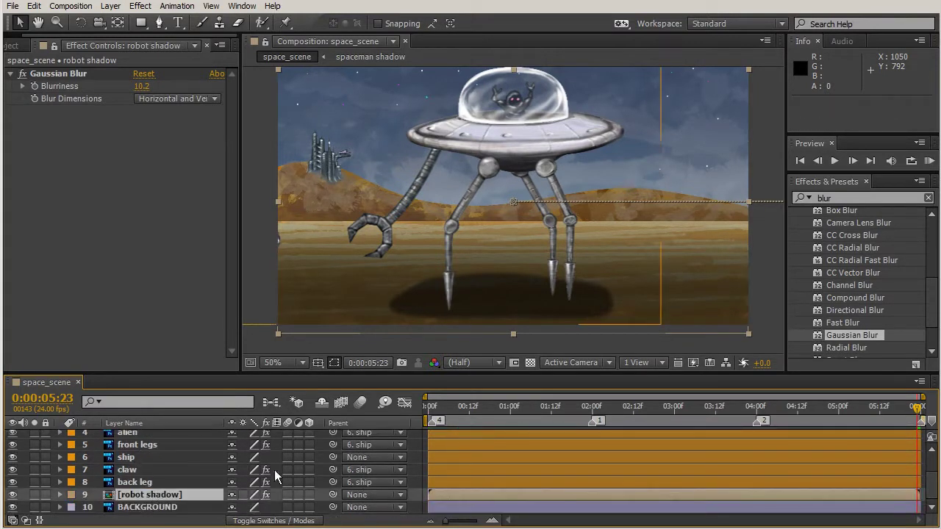
{"action": "left_click", "coordinate": [429, 408]}
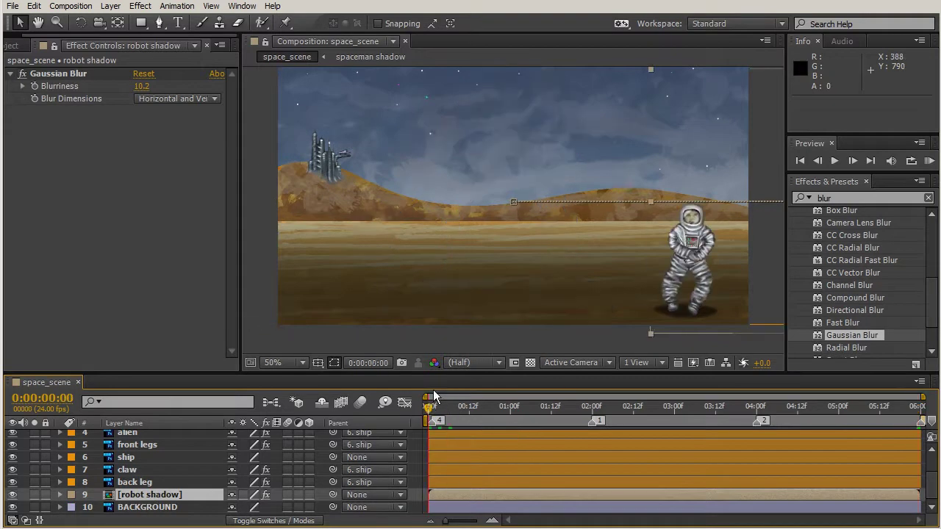
{"action": "key", "text": "KP_0"}
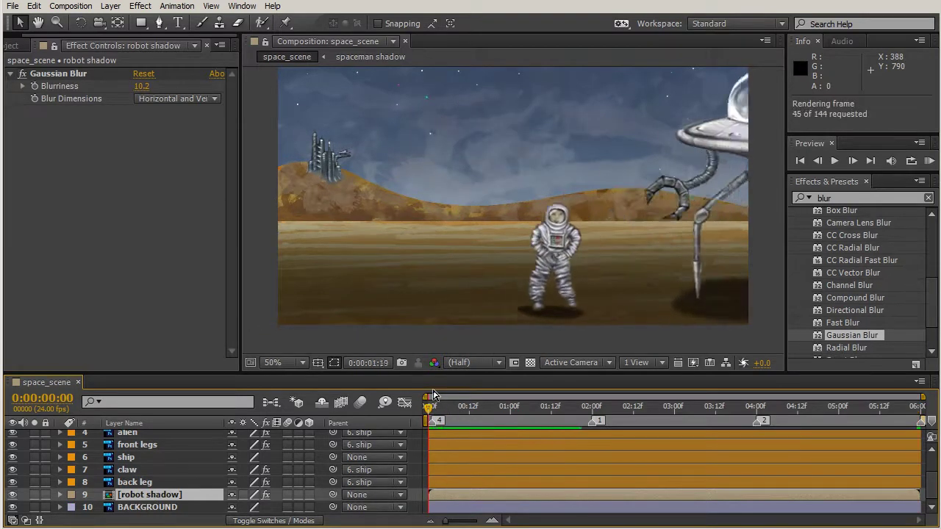